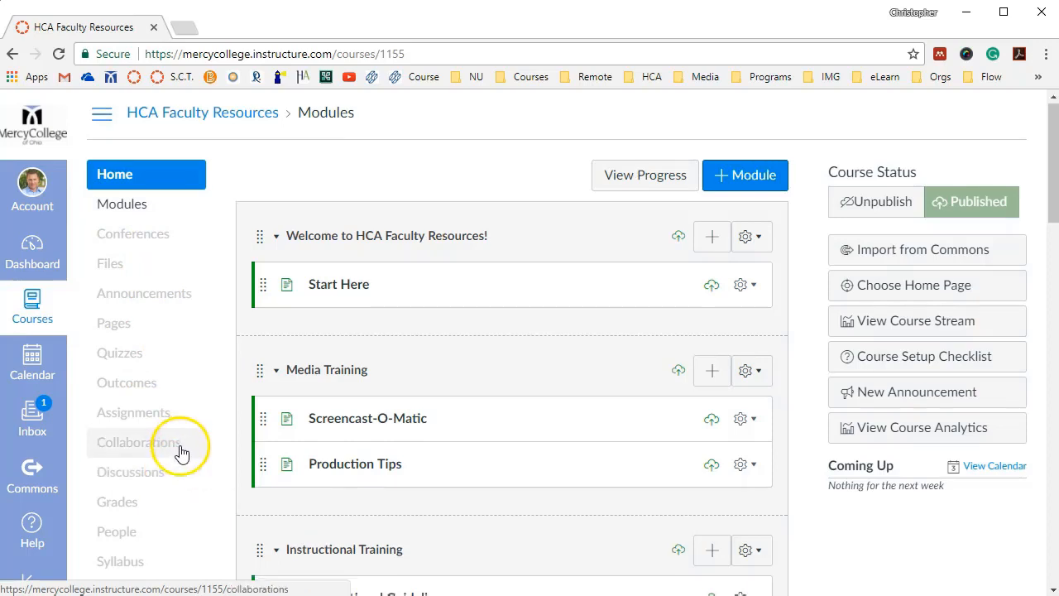
Open the navigation settings of the HCA Faculty Resources course
{"action": "scroll", "coordinate": [177, 447], "scroll_direction": "down", "scroll_amount": 1}
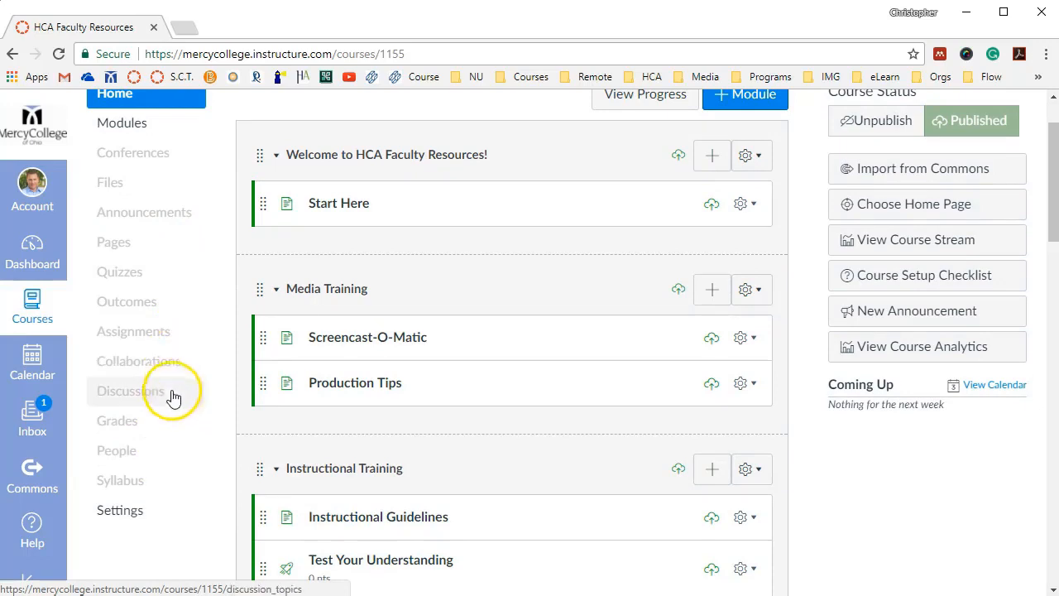
{"action": "scroll", "coordinate": [170, 389], "scroll_direction": "up", "scroll_amount": 1}
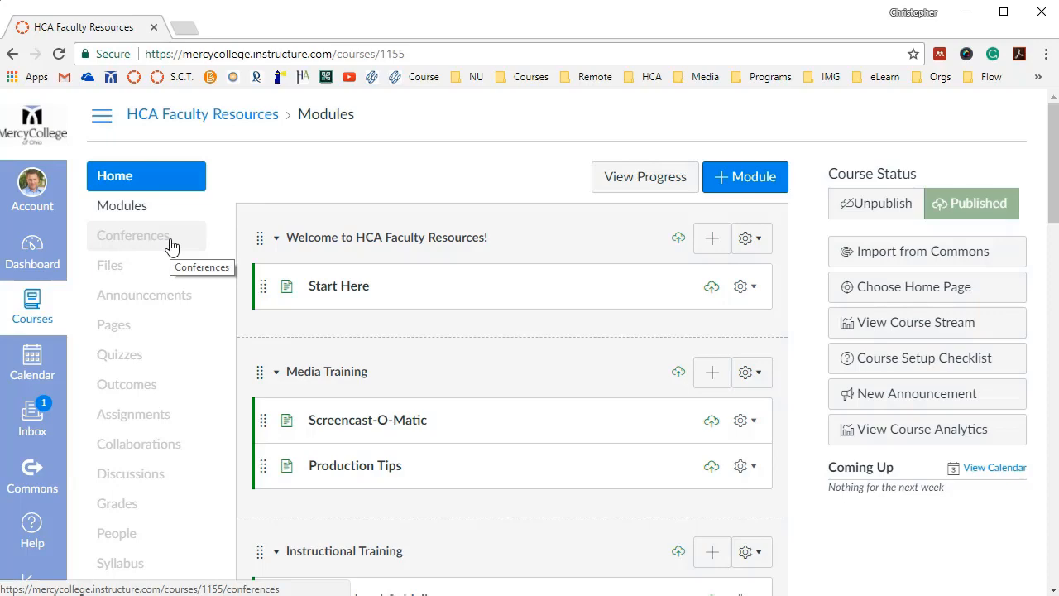
{"action": "scroll", "coordinate": [177, 402], "scroll_direction": "down", "scroll_amount": 1}
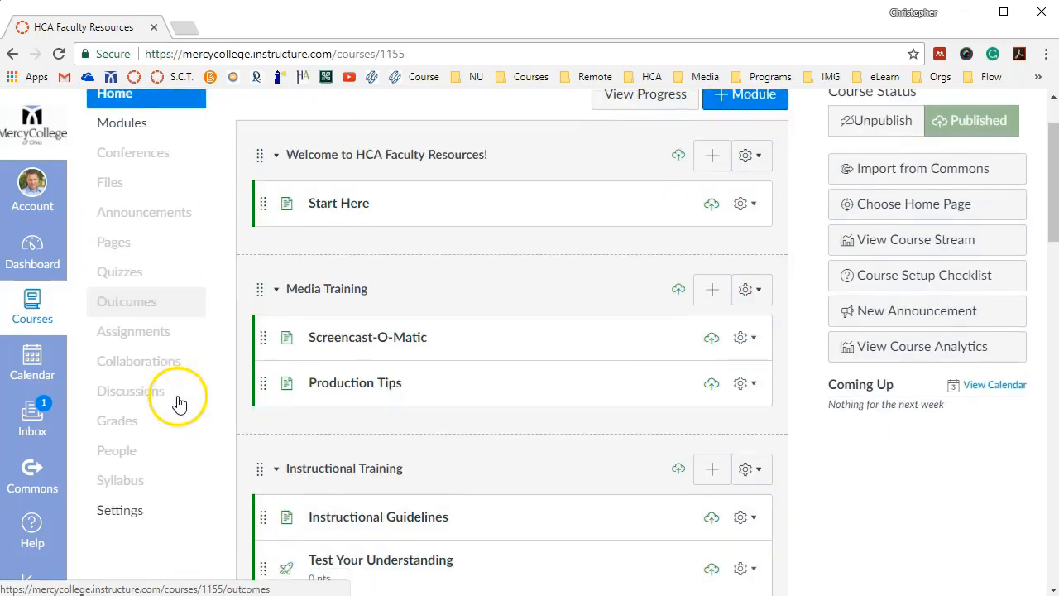
{"action": "scroll", "coordinate": [203, 402], "scroll_direction": "down", "scroll_amount": 1}
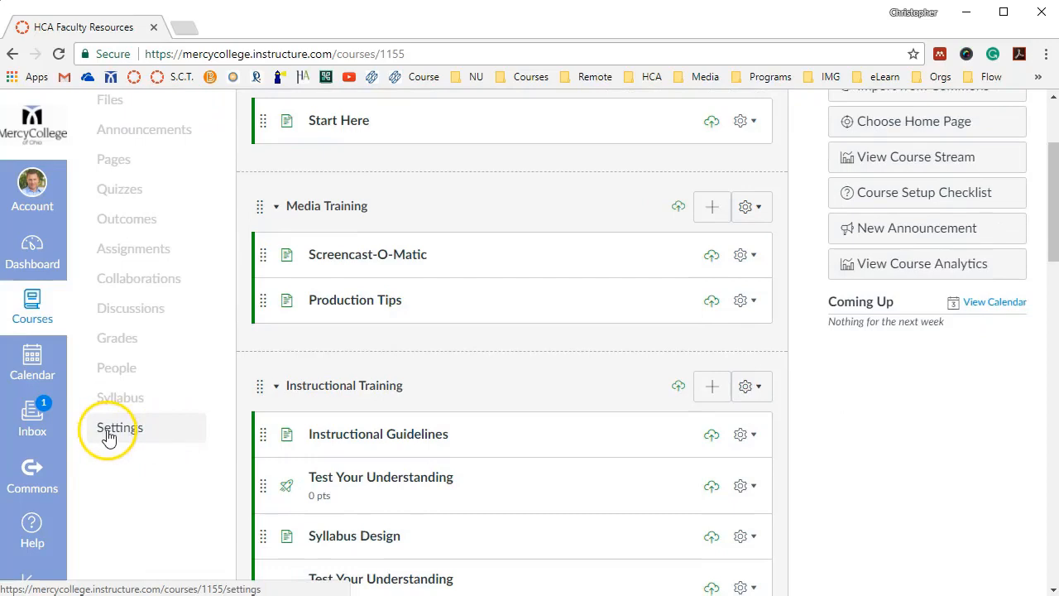
{"action": "left_click", "coordinate": [112, 432]}
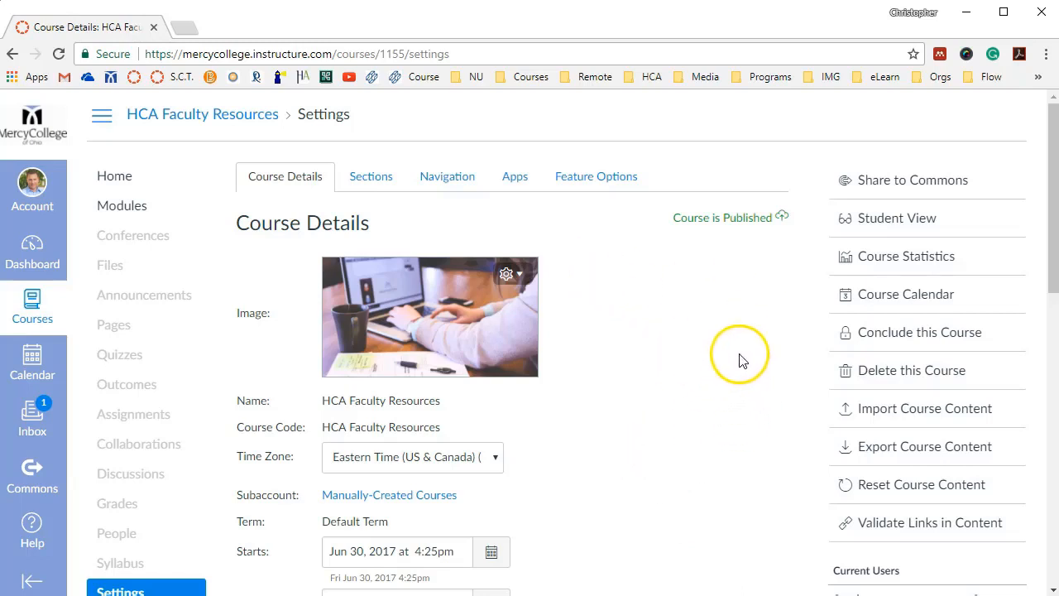
{"action": "left_click", "coordinate": [455, 184]}
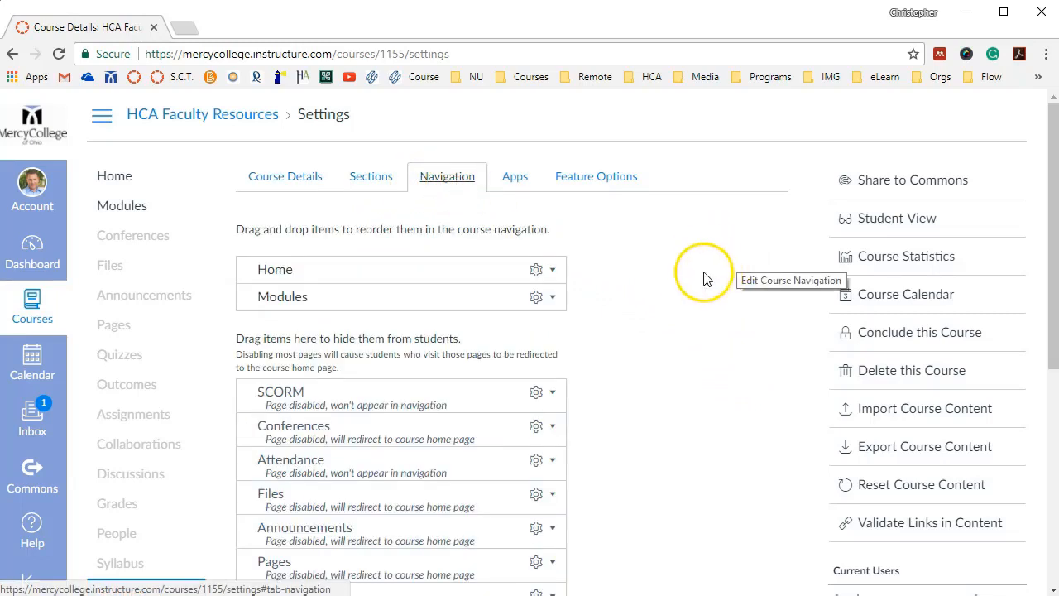
Move Conferences from the hidden items to the visible course navigation, directly below Modules, and save the change
{"action": "scroll", "coordinate": [695, 385], "scroll_direction": "down", "scroll_amount": 1}
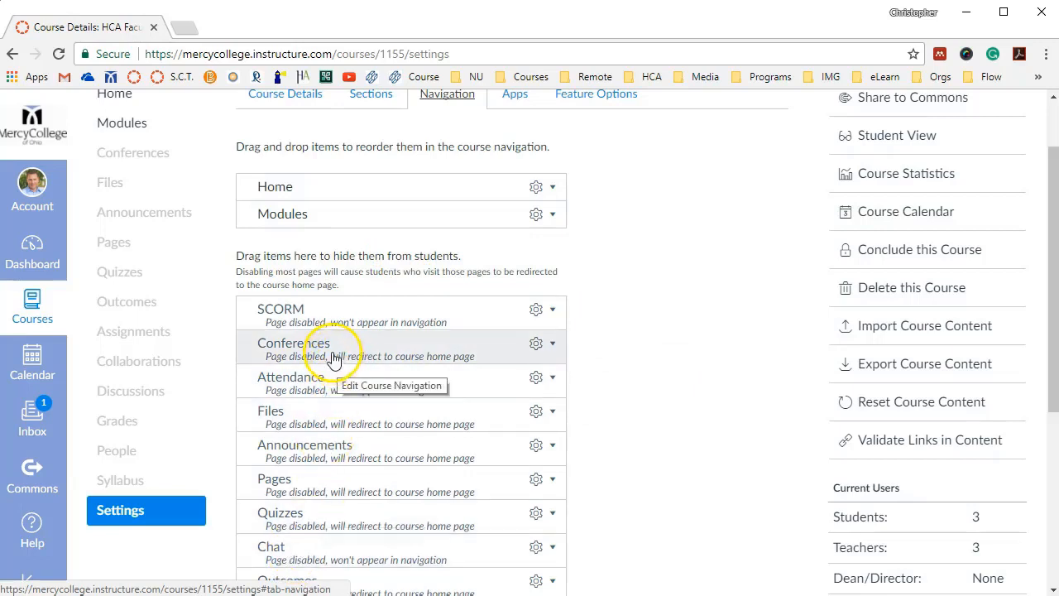
{"action": "left_click_drag", "start_coordinate": [334, 357], "coordinate": [307, 260]}
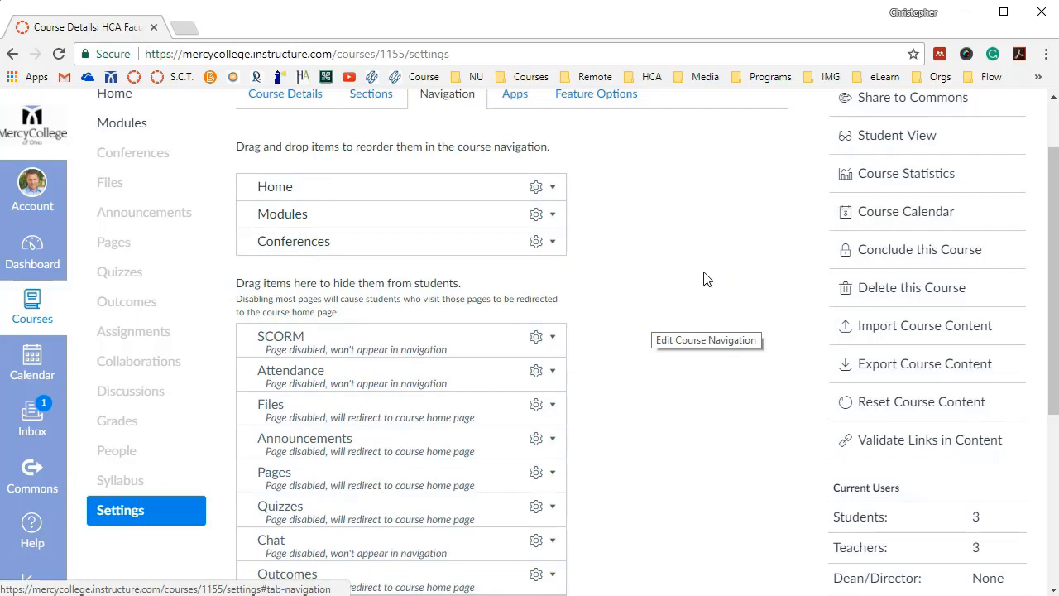
{"action": "scroll", "coordinate": [701, 268], "scroll_direction": "down", "scroll_amount": 4}
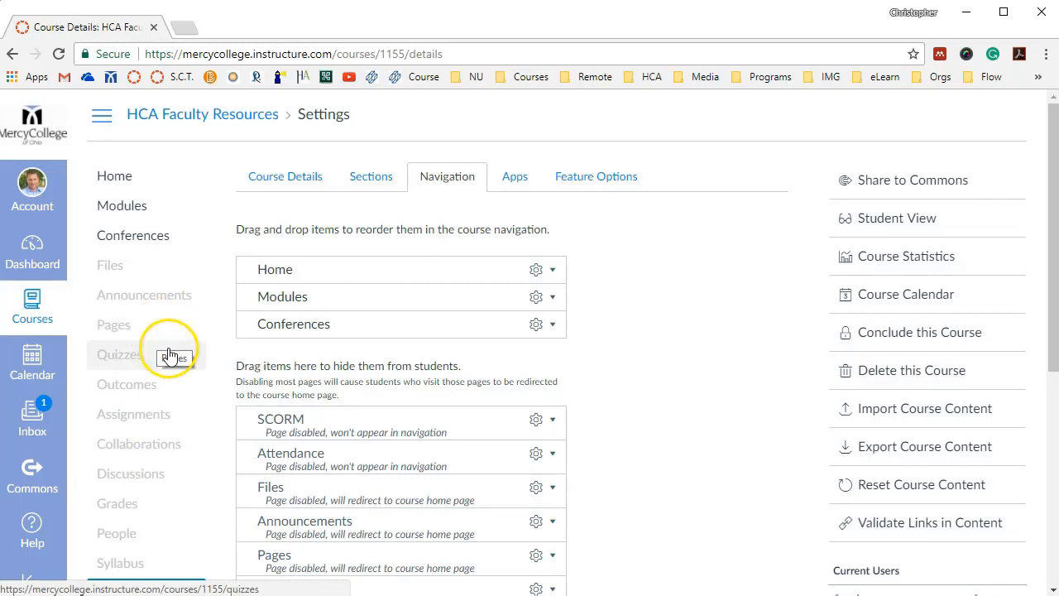
Start a new conference in the course's Conferences area and name it "Project 1" followed by the presenter's full name
{"action": "left_click", "coordinate": [121, 181]}
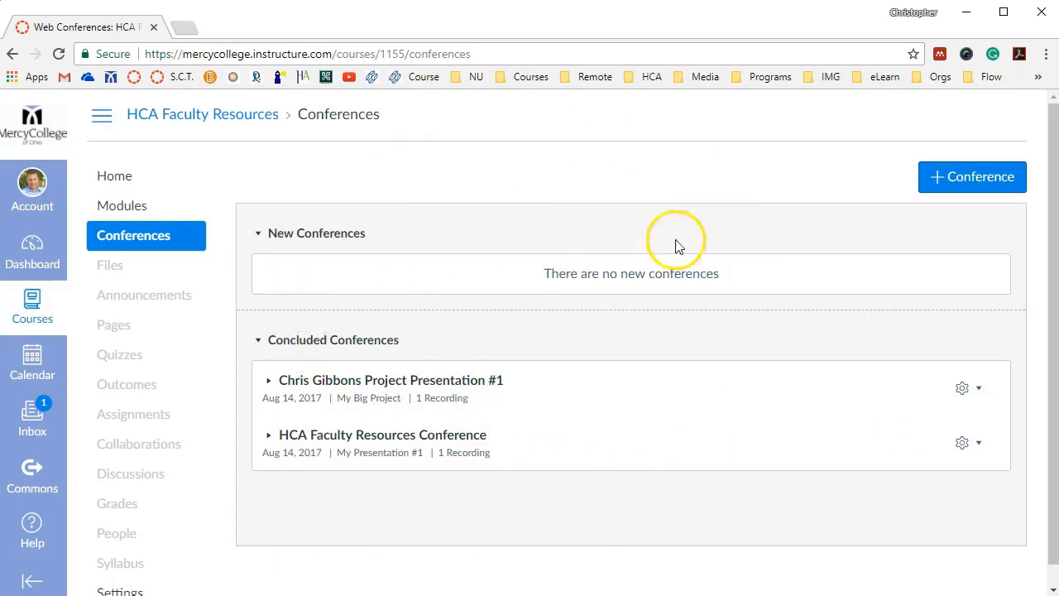
{"action": "left_click", "coordinate": [964, 185]}
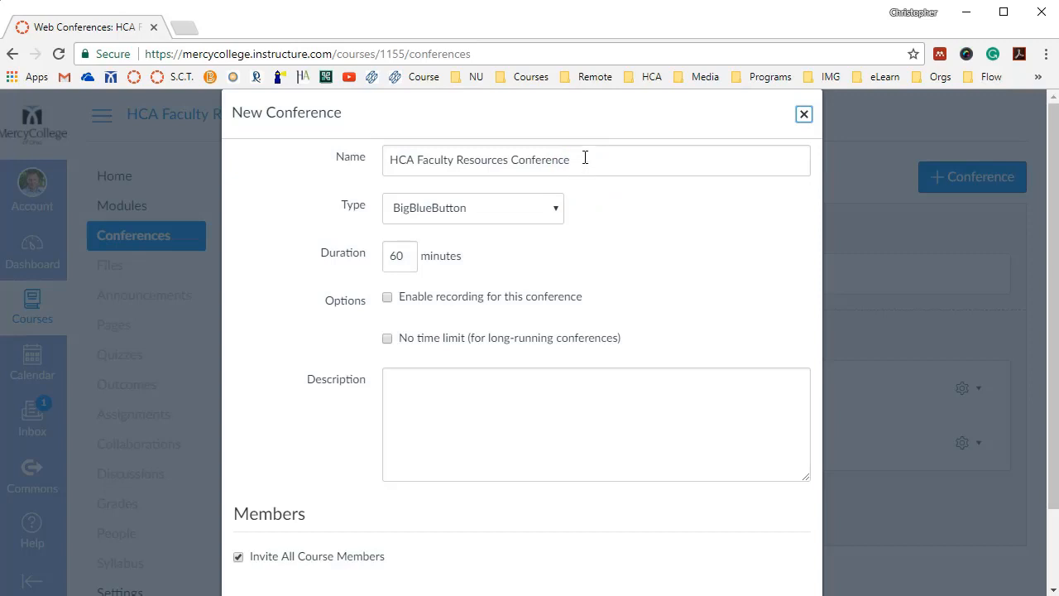
{"action": "double_click", "coordinate": [585, 157]}
{"action": "left_click_drag", "start_coordinate": [586, 160], "coordinate": [387, 162]}
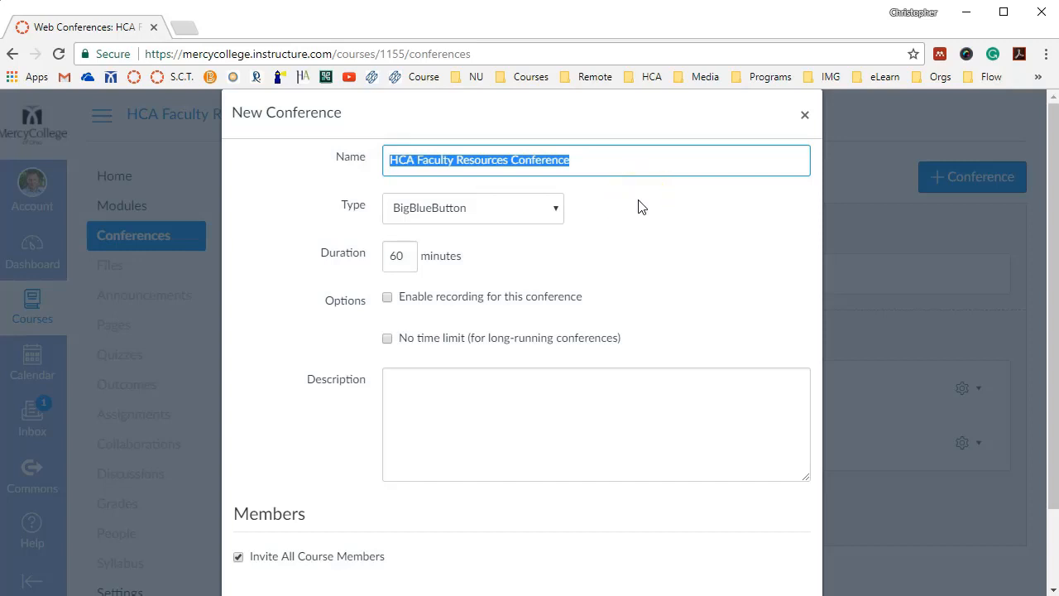
{"action": "key", "text": "BackSpace"}
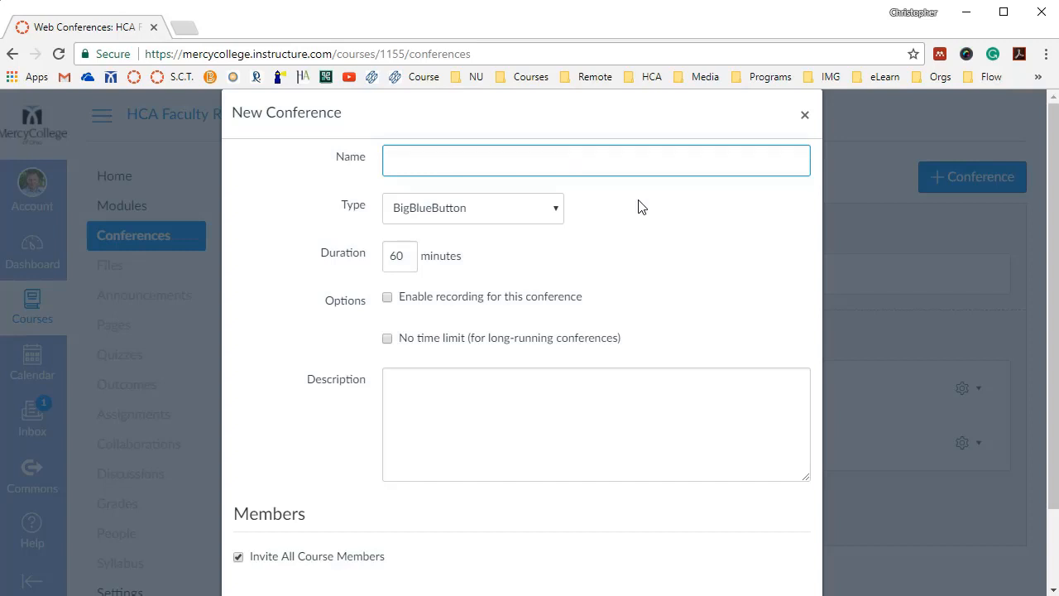
{"action": "type", "text": "Project 1 Chris Gibons"}
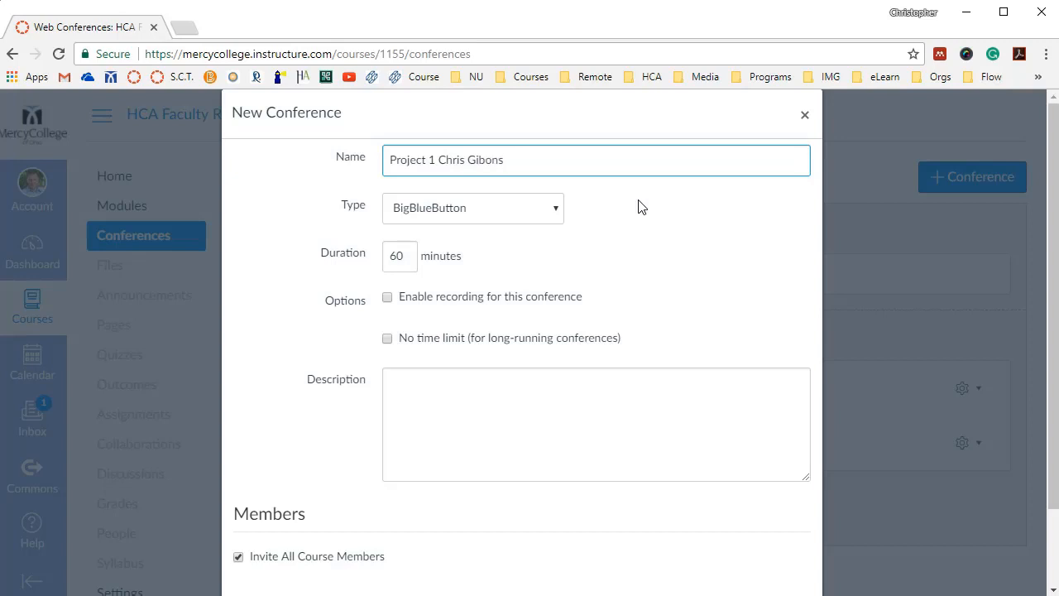
{"action": "key", "text": "BackSpace"}
{"action": "key", "text": "BackSpace"}
{"action": "key", "text": "BackSpace"}
{"action": "type", "text": "bons"}
{"action": "left_click", "coordinate": [721, 259]}
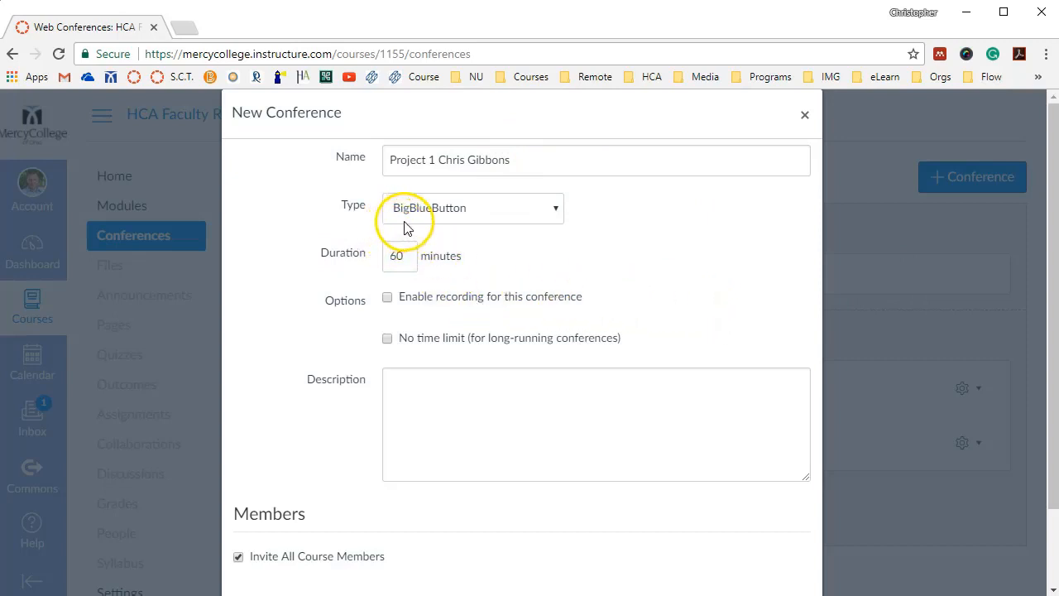
{"action": "left_click", "coordinate": [729, 260]}
Enable recording for the conference and toggle the no-time-limit option, ending with it switched off
{"action": "left_click", "coordinate": [387, 339]}
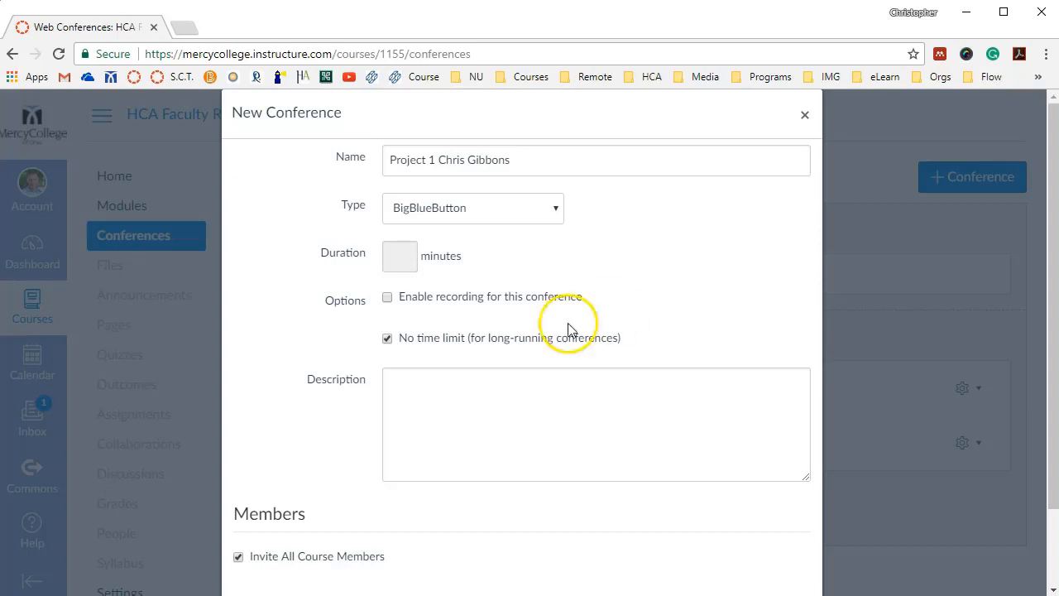
{"action": "left_click", "coordinate": [387, 299]}
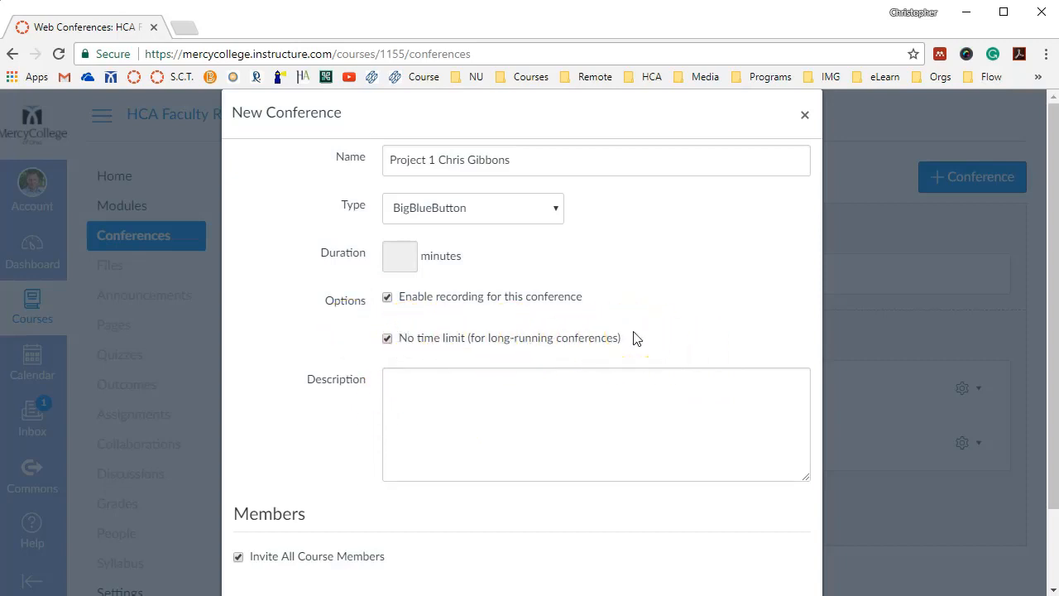
{"action": "left_click", "coordinate": [386, 341]}
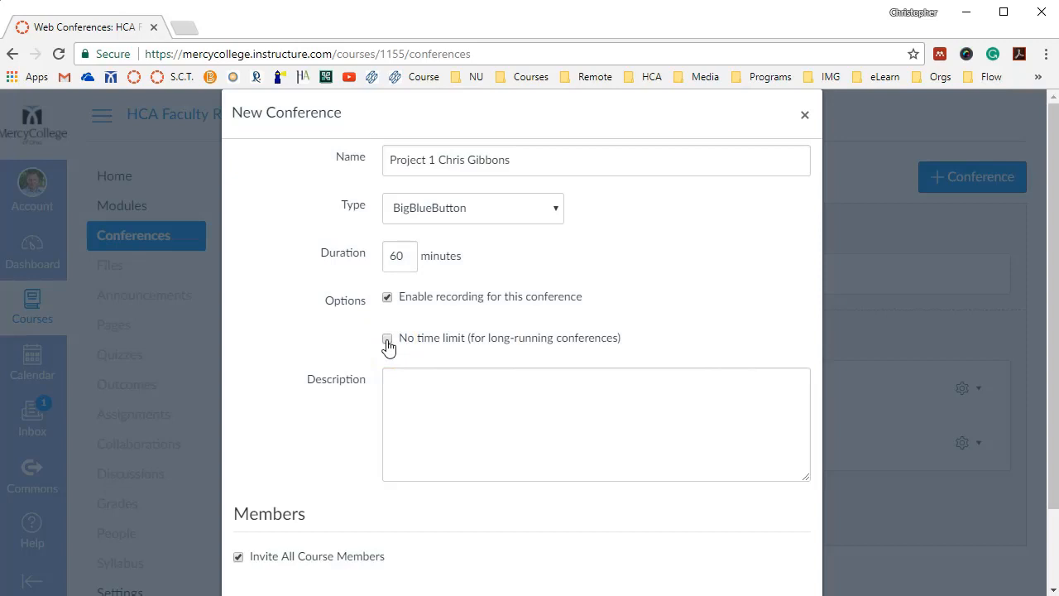
{"action": "left_click", "coordinate": [387, 341]}
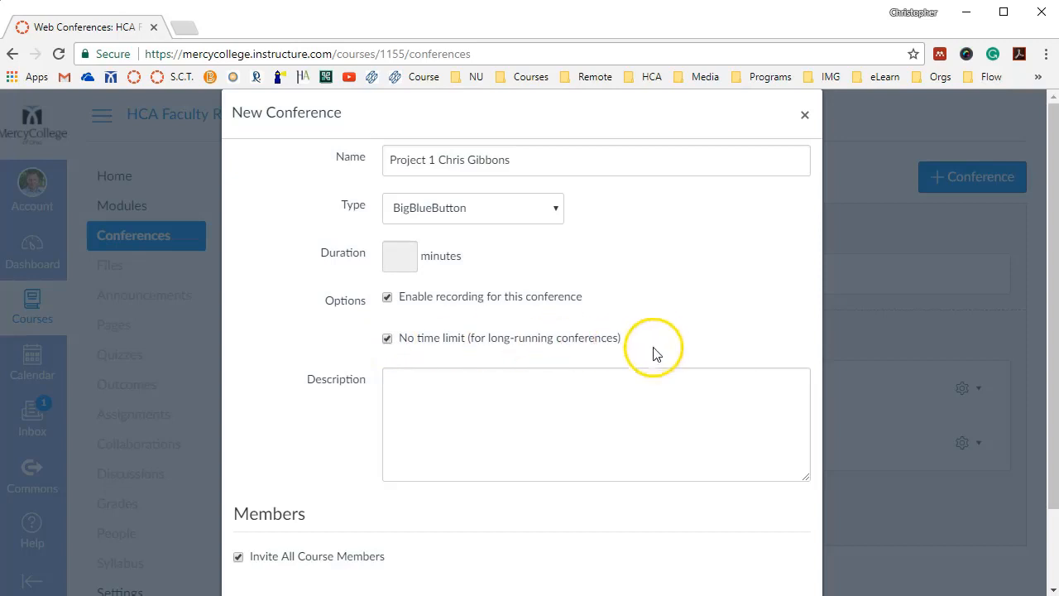
{"action": "left_click", "coordinate": [387, 341]}
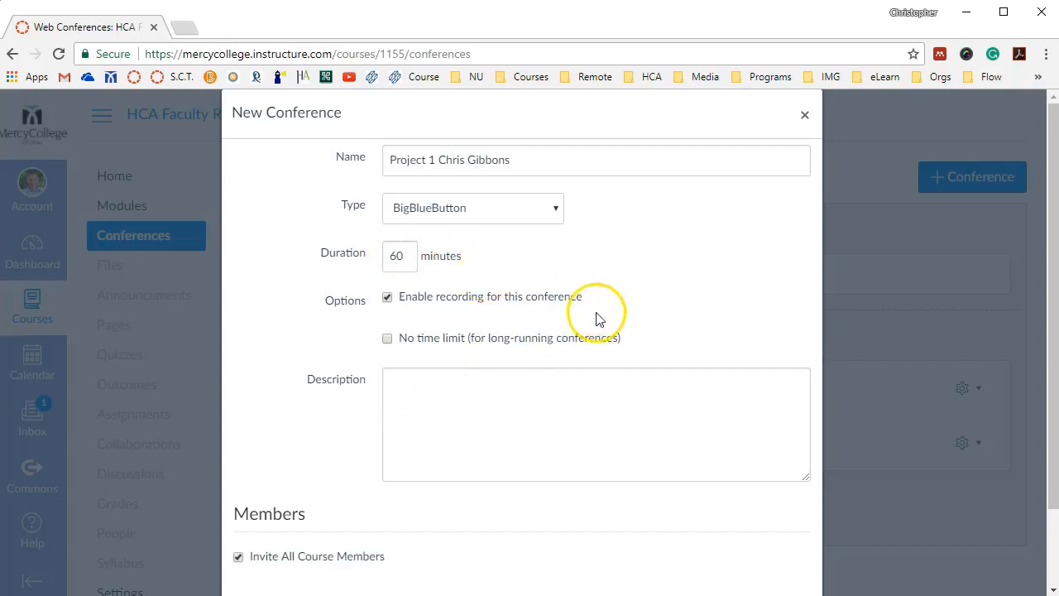
Remove "Project 1" from the conference name, keeping only the presenter's full name
{"action": "left_click", "coordinate": [409, 386]}
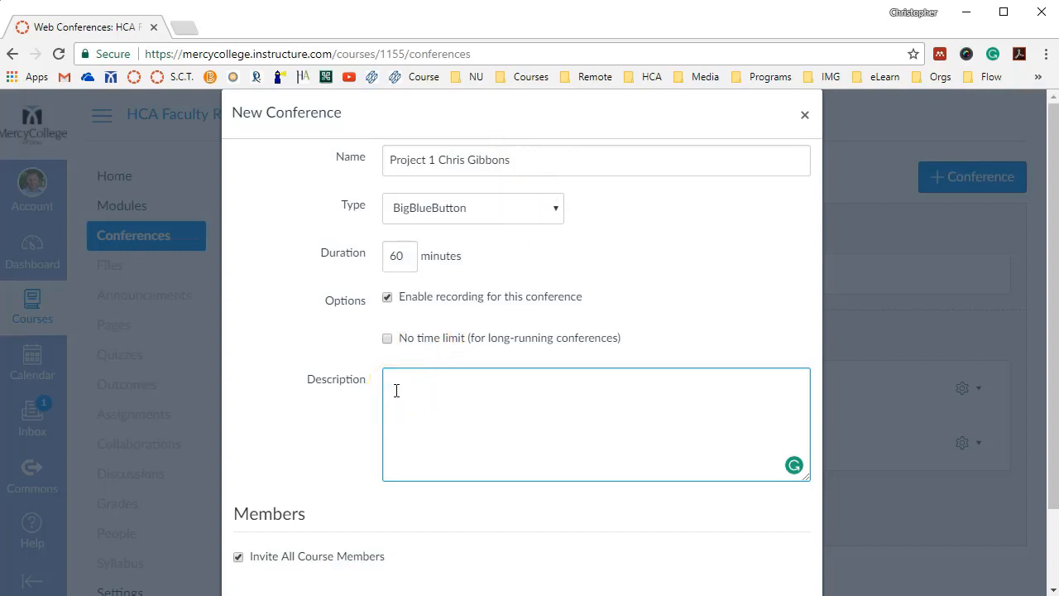
{"action": "left_click", "coordinate": [438, 159]}
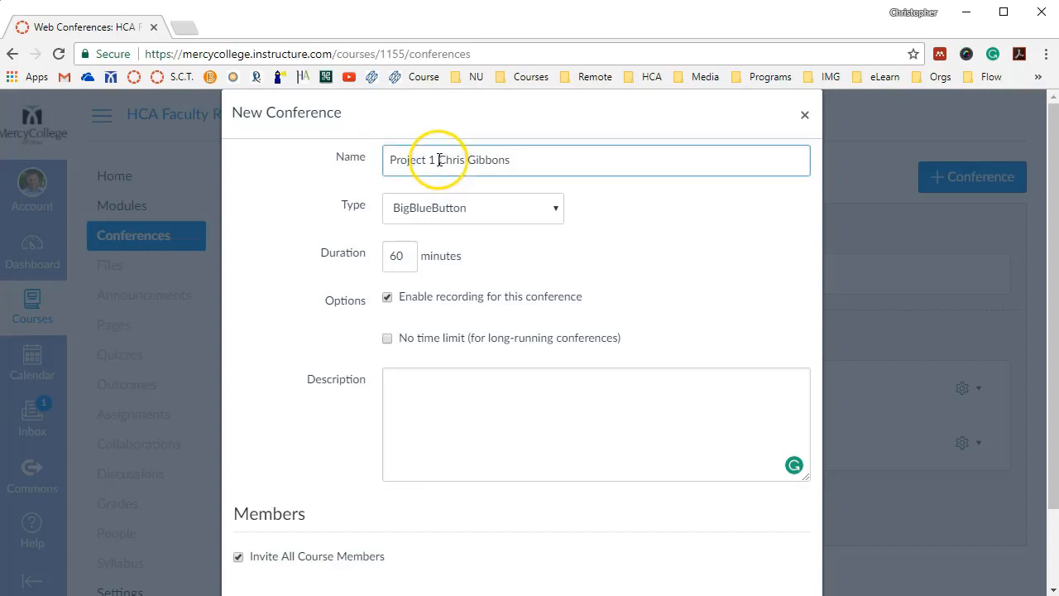
{"action": "left_click_drag", "start_coordinate": [438, 159], "coordinate": [385, 157]}
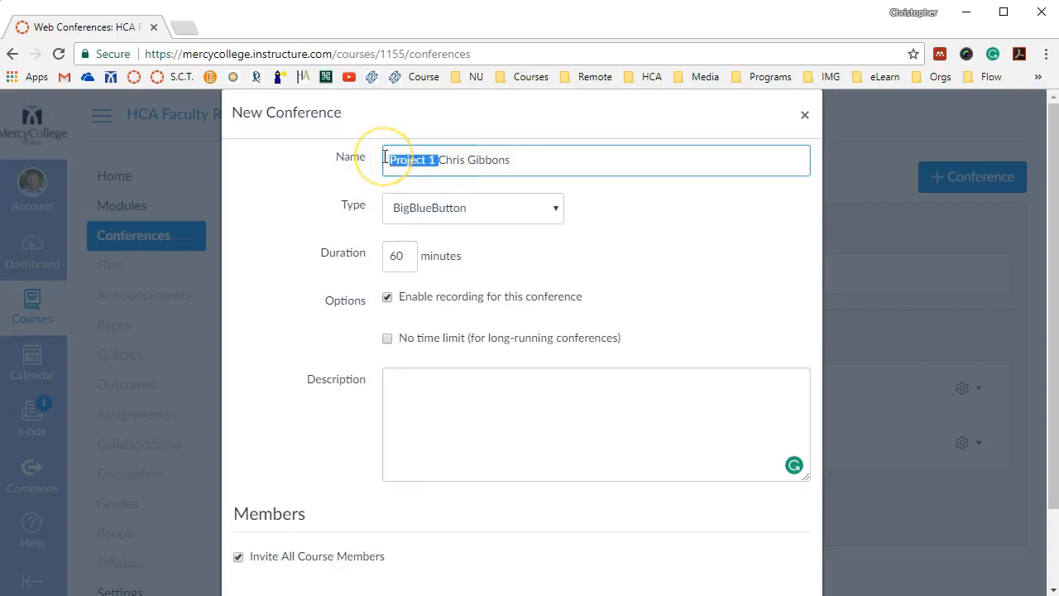
{"action": "key", "text": "BackSpace"}
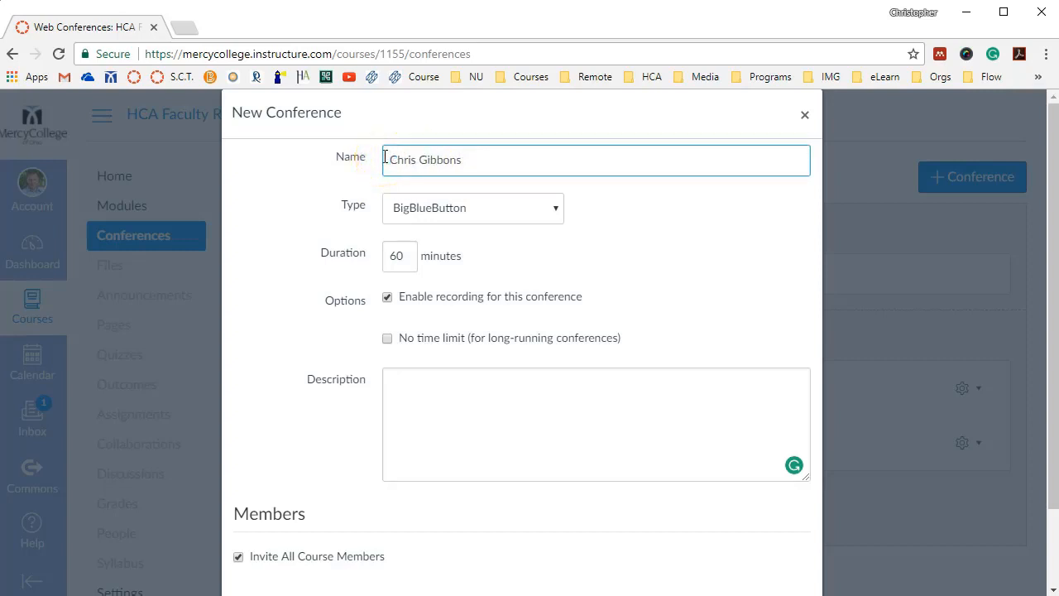
{"action": "left_click", "coordinate": [415, 168]}
Enter "Project 1" as the conference description
{"action": "left_click", "coordinate": [416, 410]}
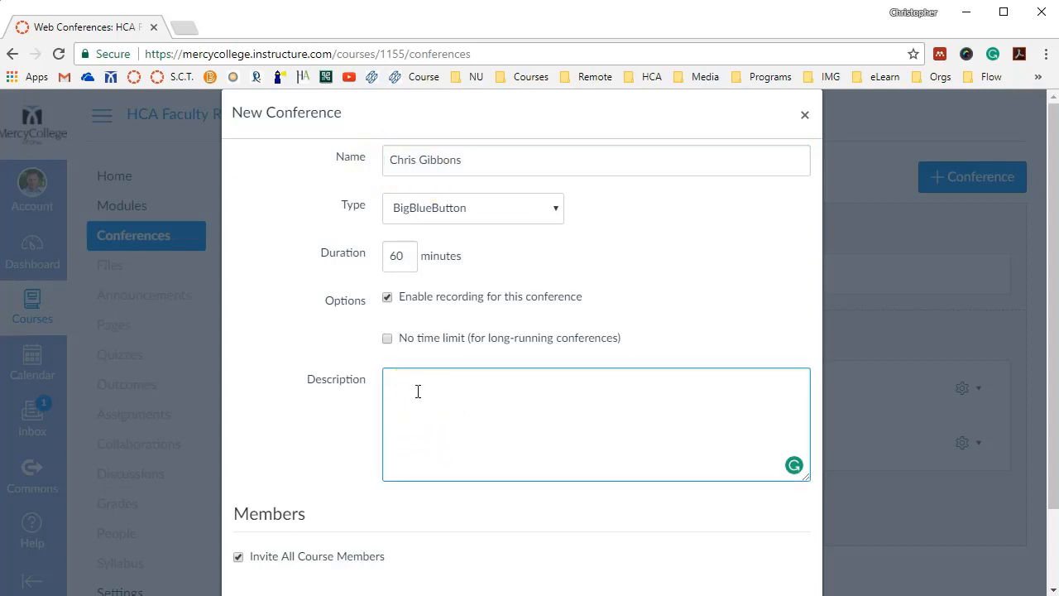
{"action": "type", "text": "Project 1"}
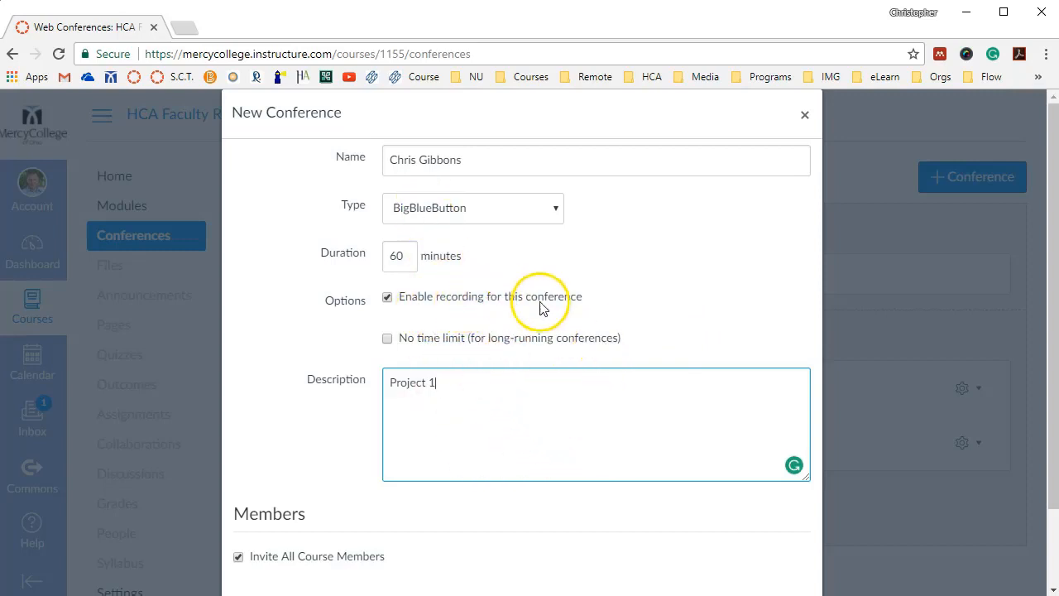
Turn off inviting all course members so that individual members can be chosen for the conference
{"action": "scroll", "coordinate": [579, 413], "scroll_direction": "down", "scroll_amount": 2}
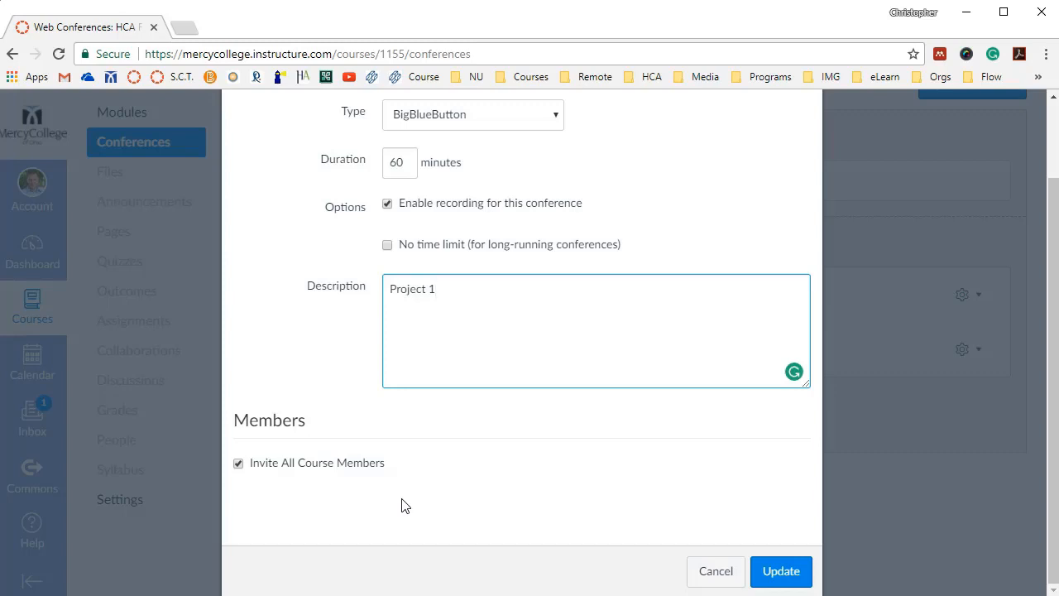
{"action": "left_click", "coordinate": [239, 463]}
{"action": "scroll", "coordinate": [608, 490], "scroll_direction": "down", "scroll_amount": 1}
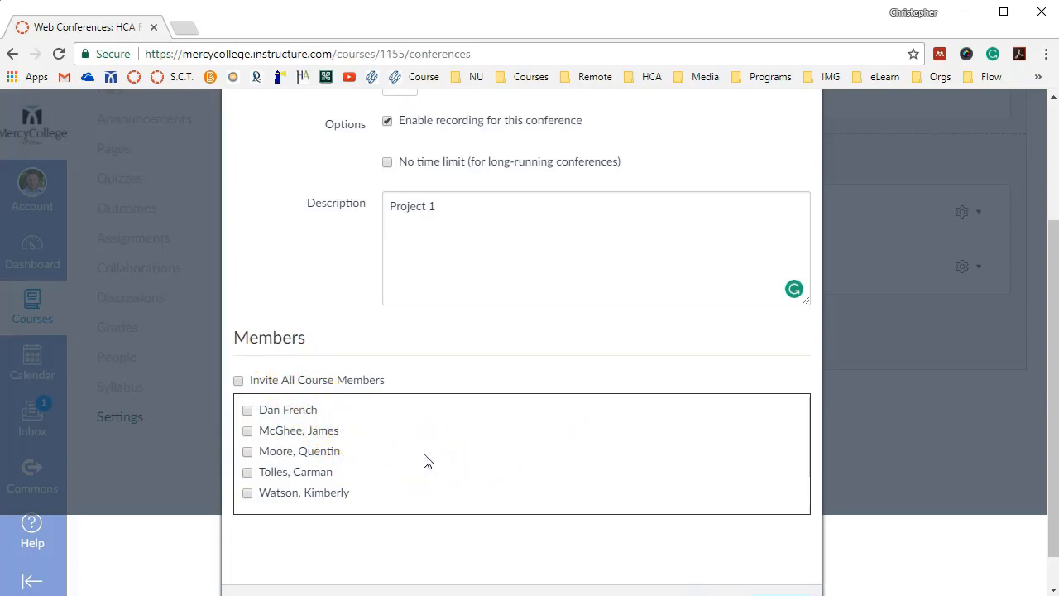
Select the last and the first listed course members as invitees, and clear both selections again
{"action": "left_click", "coordinate": [247, 495]}
{"action": "left_click", "coordinate": [247, 410]}
{"action": "left_click", "coordinate": [246, 493]}
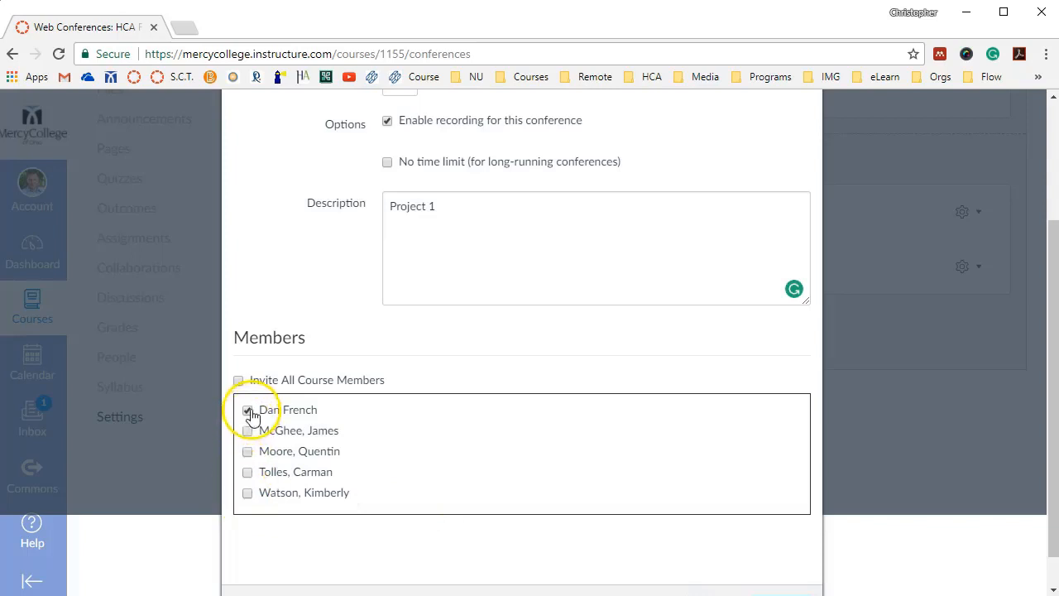
{"action": "left_click", "coordinate": [248, 410]}
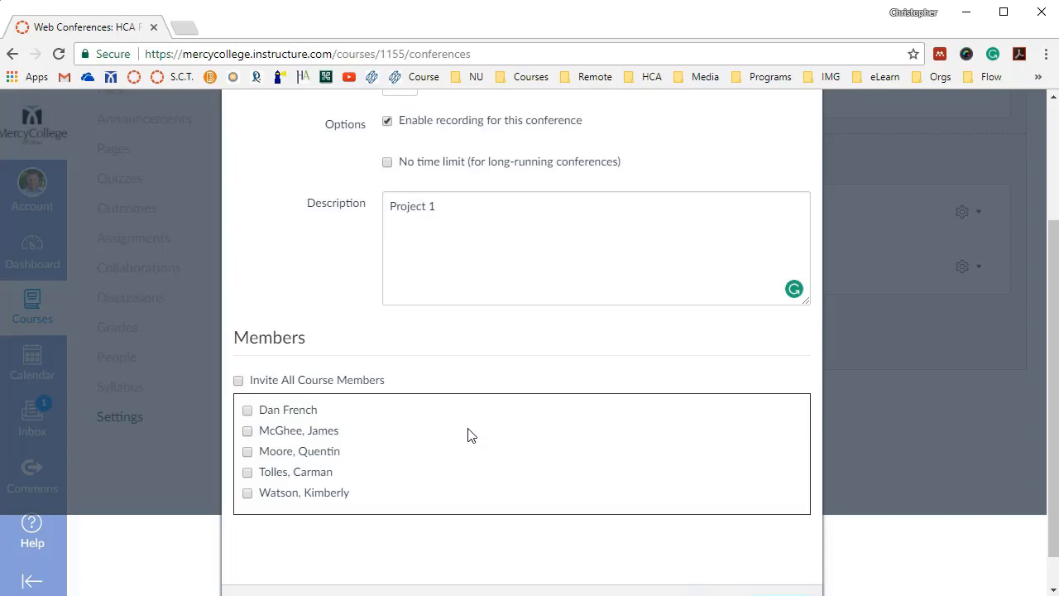
{"action": "scroll", "coordinate": [472, 453], "scroll_direction": "down", "scroll_amount": 1}
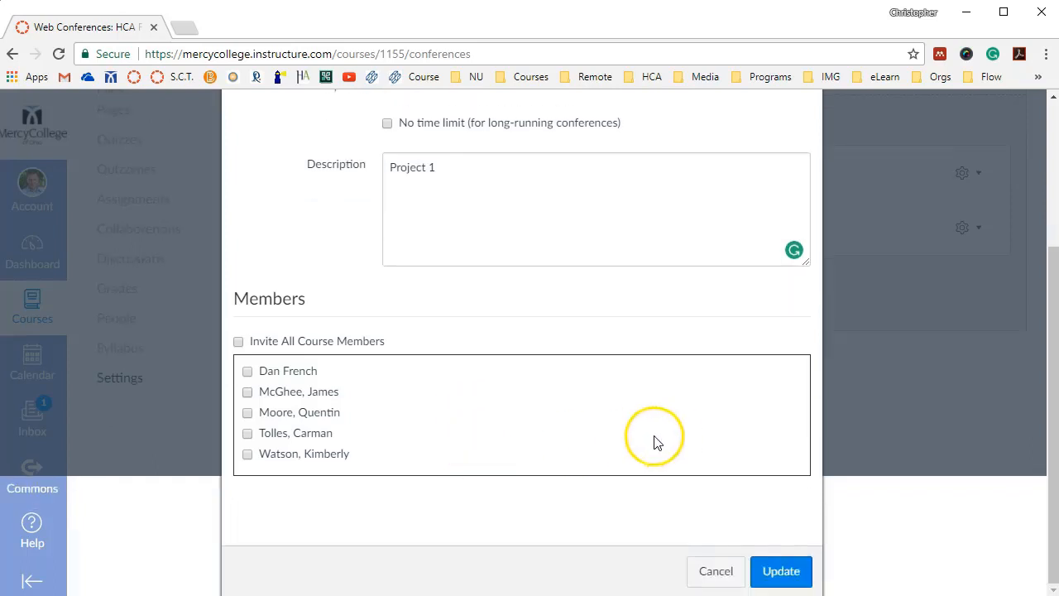
{"action": "scroll", "coordinate": [622, 502], "scroll_direction": "up", "scroll_amount": 3}
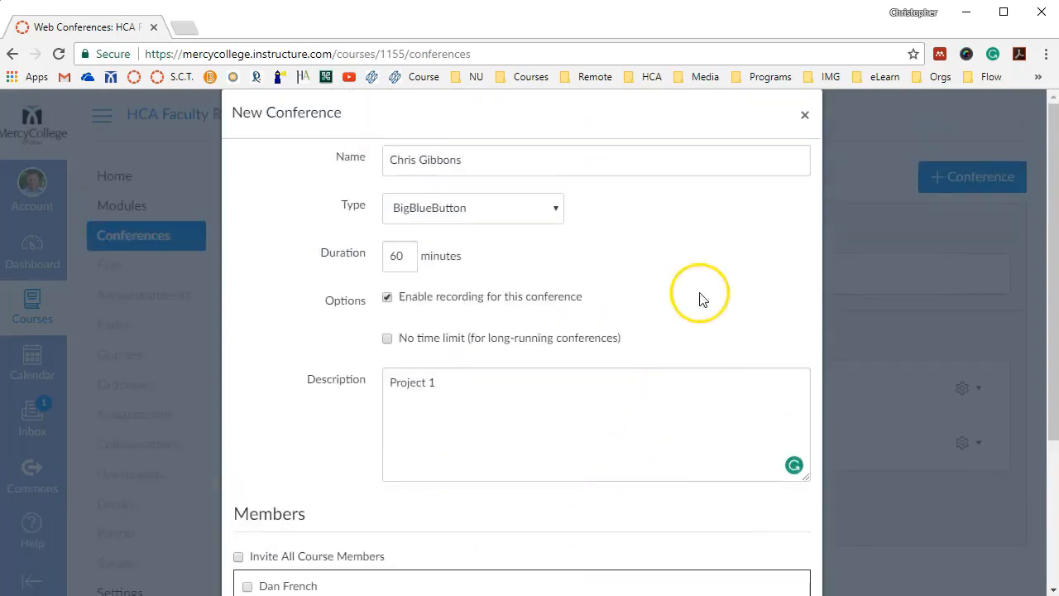
Review the new conference's settings and save it without inviting any individual members
{"action": "scroll", "coordinate": [700, 297], "scroll_direction": "down", "scroll_amount": 3}
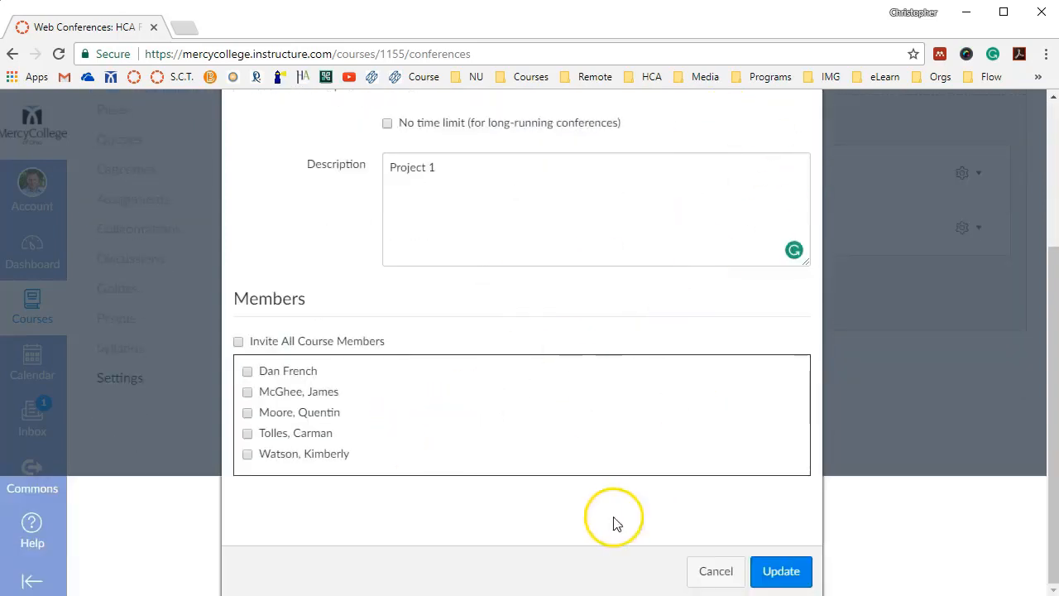
{"action": "scroll", "coordinate": [657, 366], "scroll_direction": "up", "scroll_amount": 3}
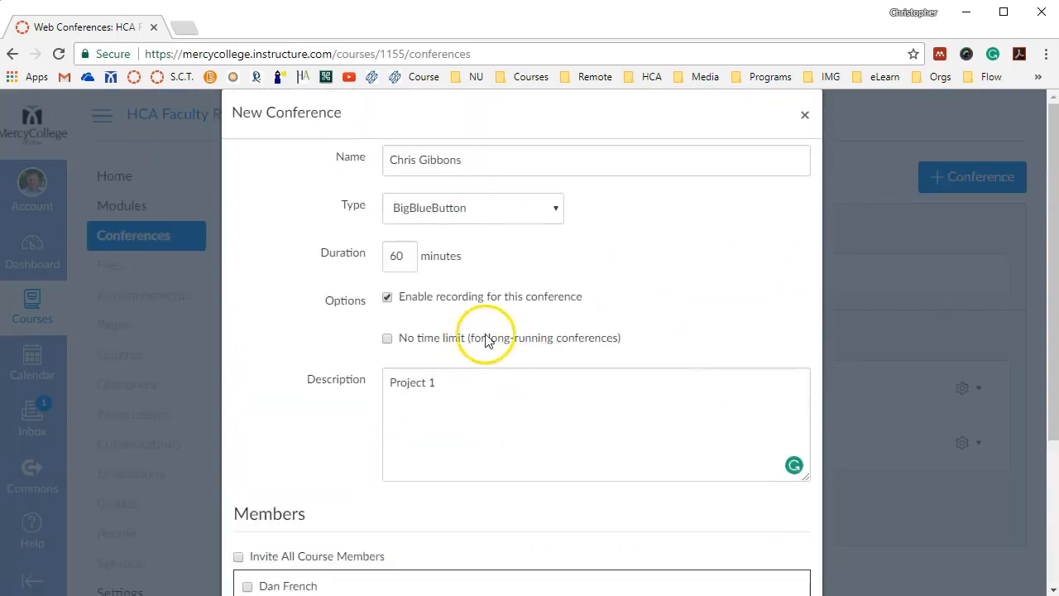
{"action": "scroll", "coordinate": [579, 381], "scroll_direction": "down", "scroll_amount": 1}
{"action": "scroll", "coordinate": [671, 419], "scroll_direction": "down", "scroll_amount": 1}
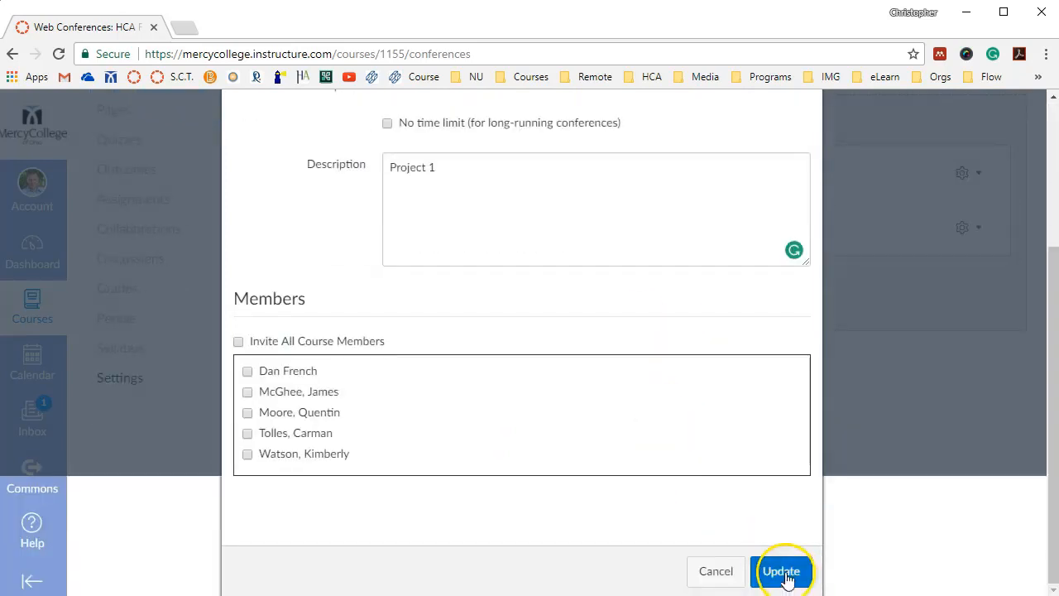
{"action": "left_click", "coordinate": [787, 572]}
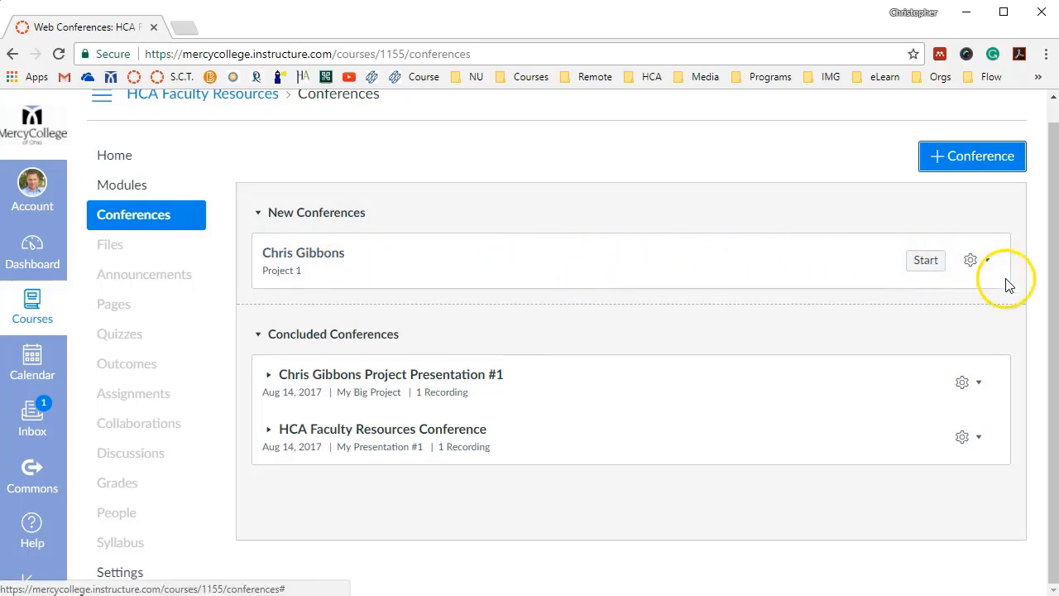
Open the new "Project 1" conference for editing to view its settings, and close it without changes
{"action": "left_click", "coordinate": [989, 265]}
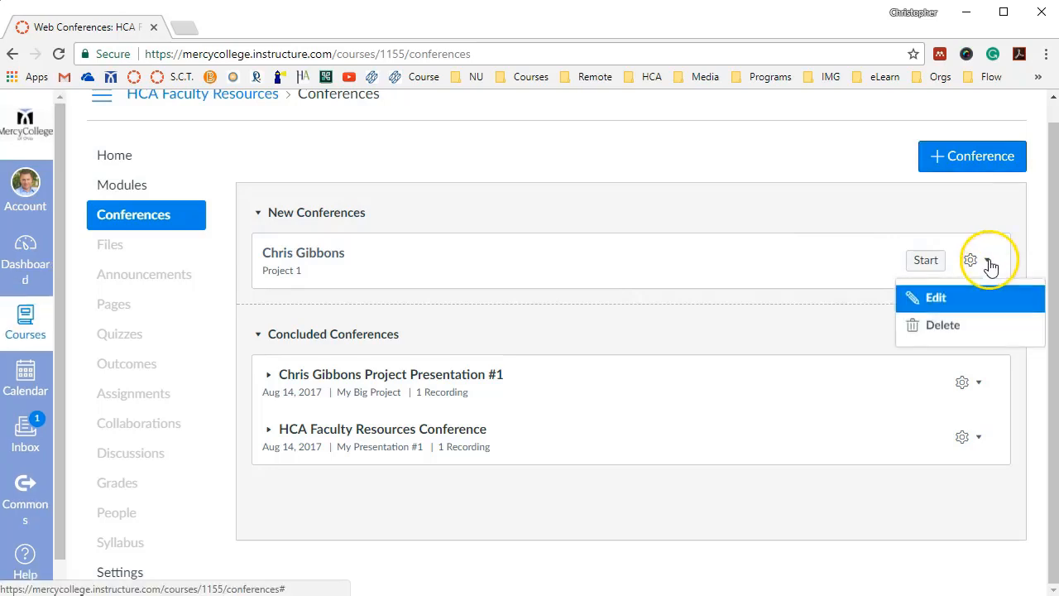
{"action": "left_click", "coordinate": [938, 300]}
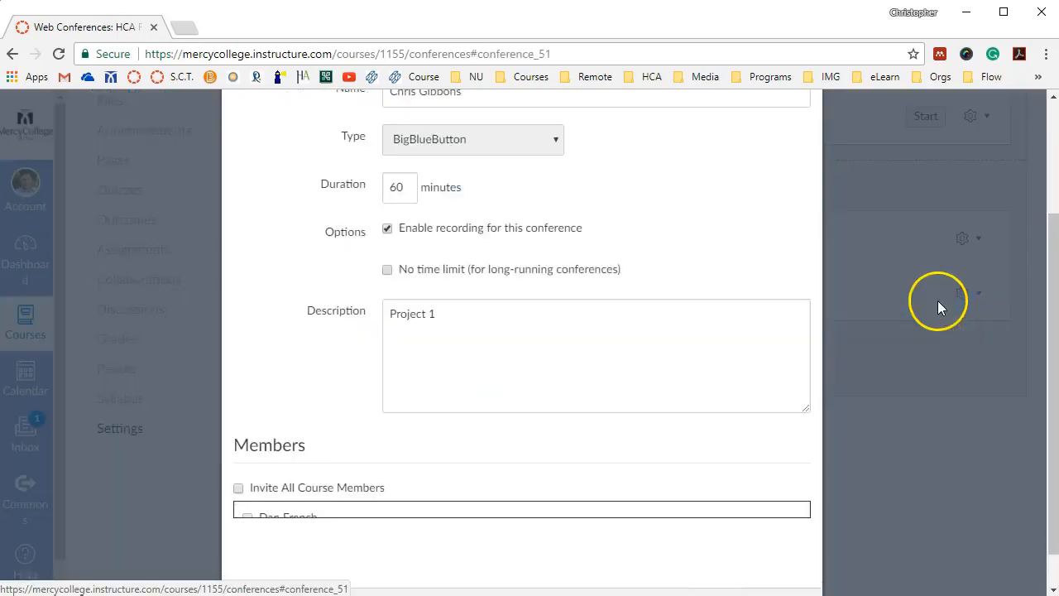
{"action": "scroll", "coordinate": [591, 319], "scroll_direction": "up", "scroll_amount": 3}
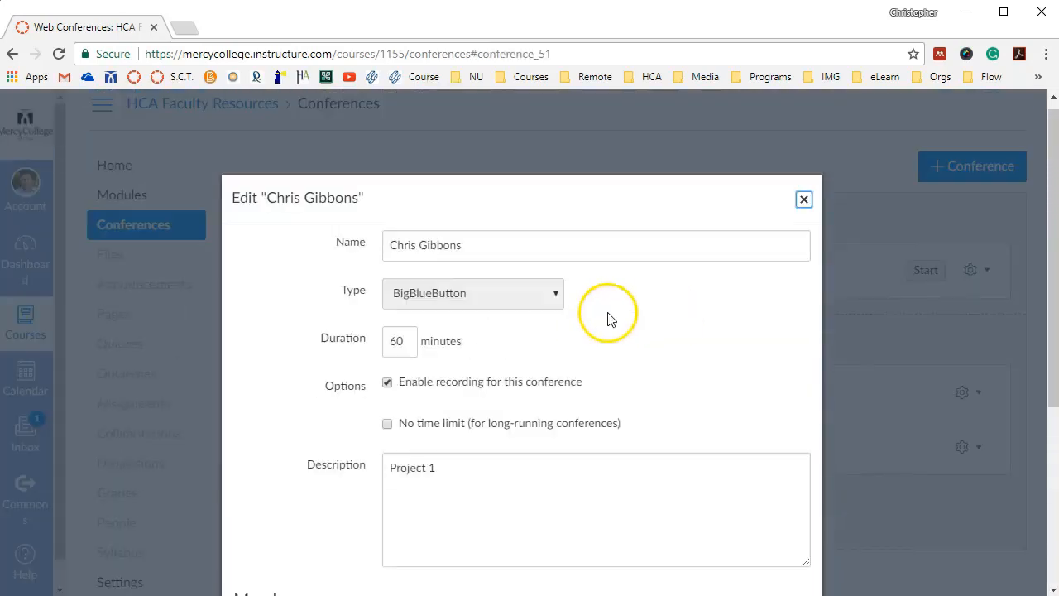
{"action": "left_click", "coordinate": [804, 211]}
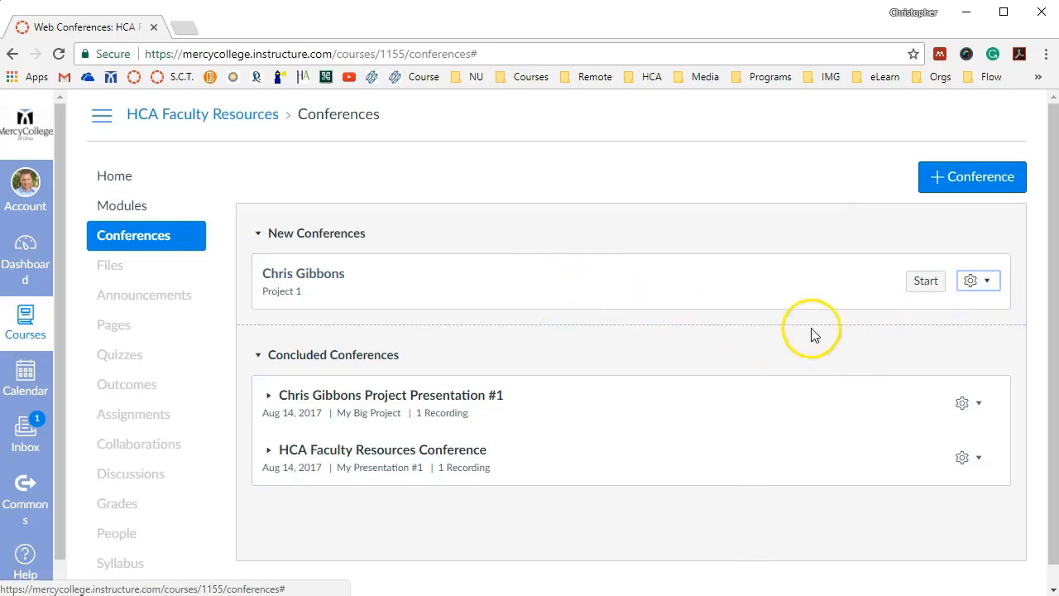
Start the "Project 1" conference and join its audio by microphone, allowing browser microphone access and confirming the echo test
{"action": "left_click", "coordinate": [925, 282]}
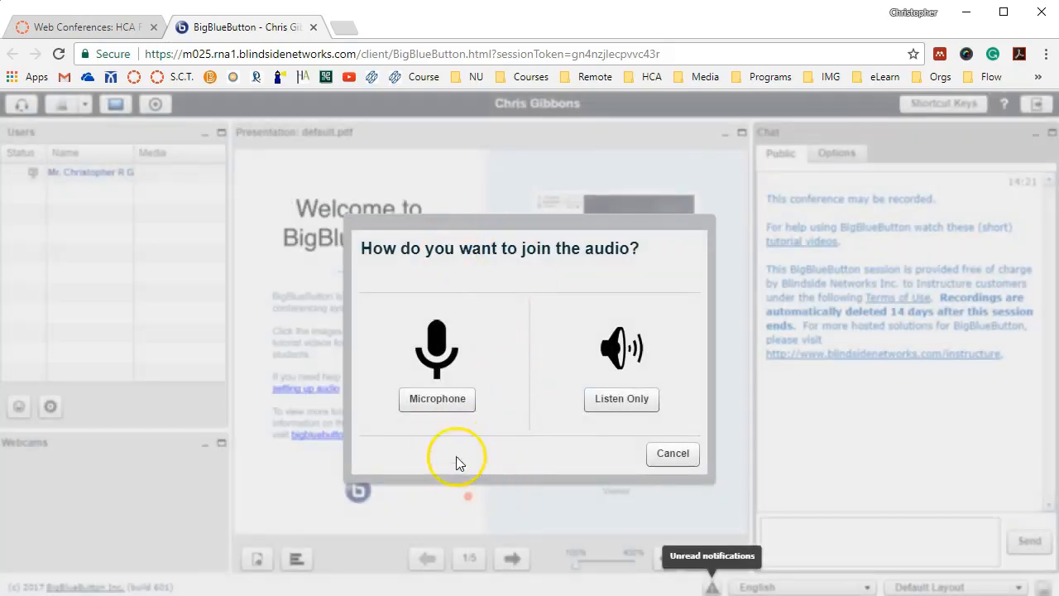
{"action": "left_click", "coordinate": [439, 404]}
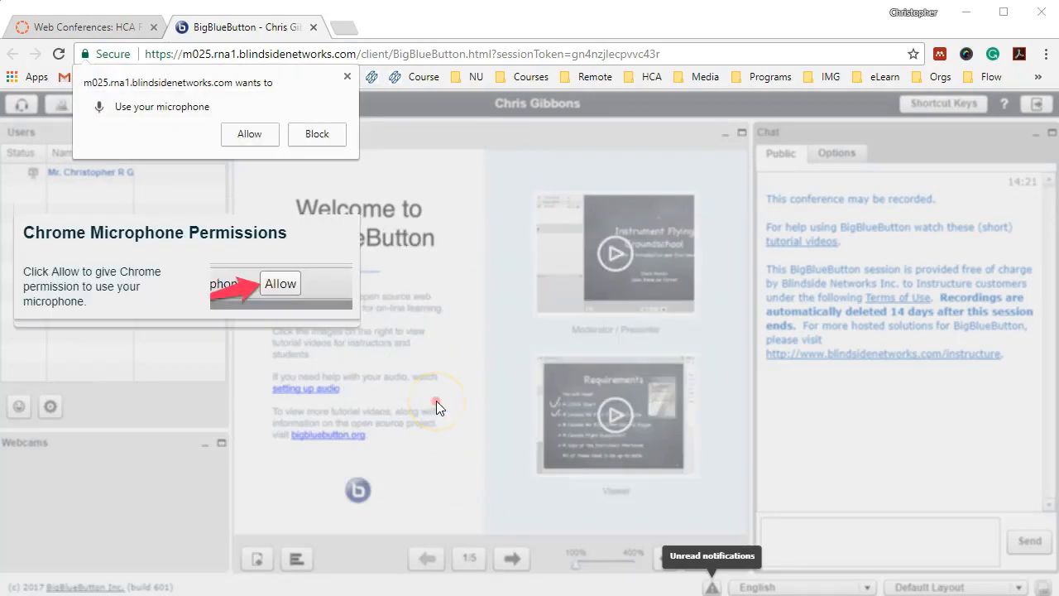
{"action": "left_click", "coordinate": [253, 140]}
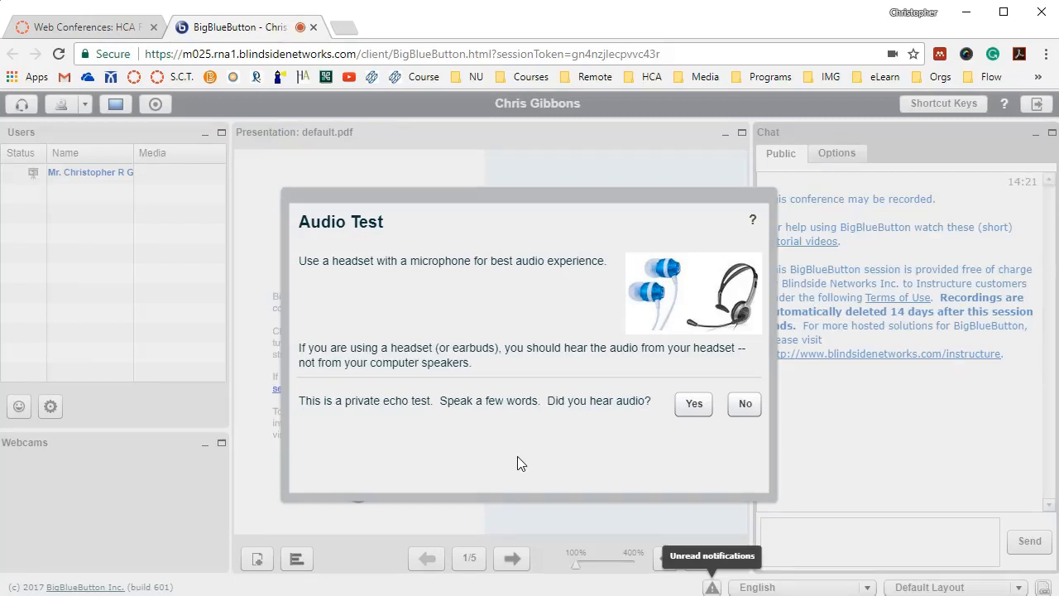
{"action": "left_click", "coordinate": [695, 405]}
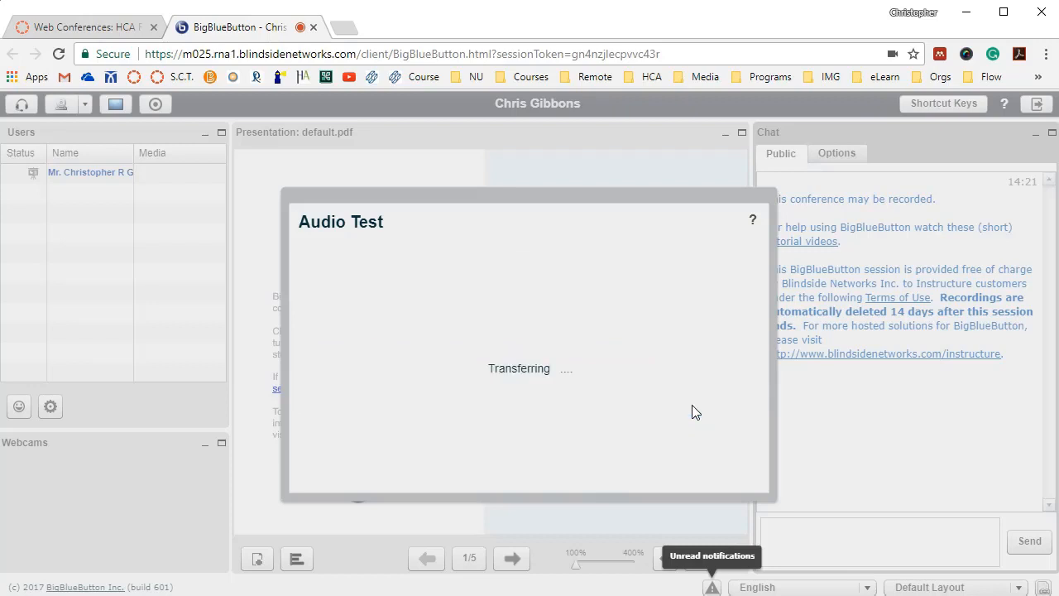
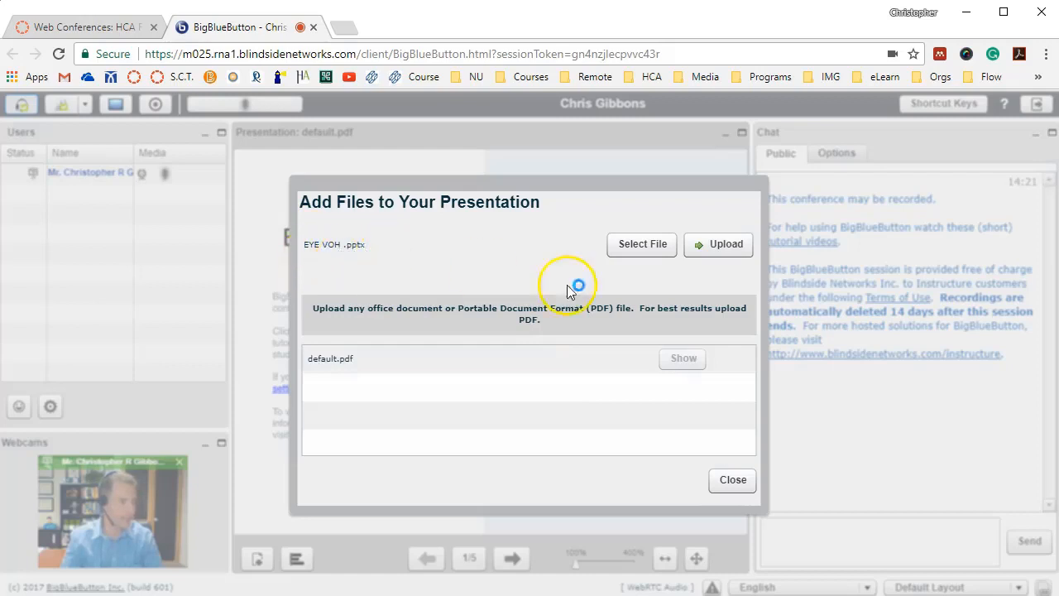
Upload the chosen EYE VOH .pptx file to the conference presentation
{"action": "left_click", "coordinate": [726, 248]}
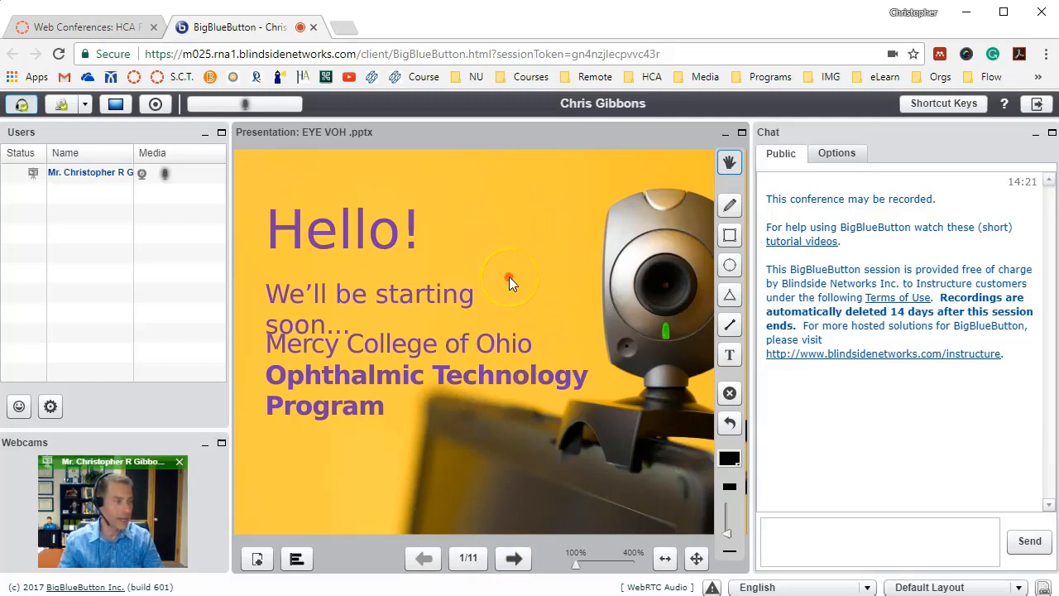
Annotate the first slide with a freehand pencil line beside "Hello!" and an ellipse around "We'll be starting"
{"action": "left_click", "coordinate": [730, 207]}
{"action": "left_click_drag", "start_coordinate": [460, 242], "coordinate": [545, 241]}
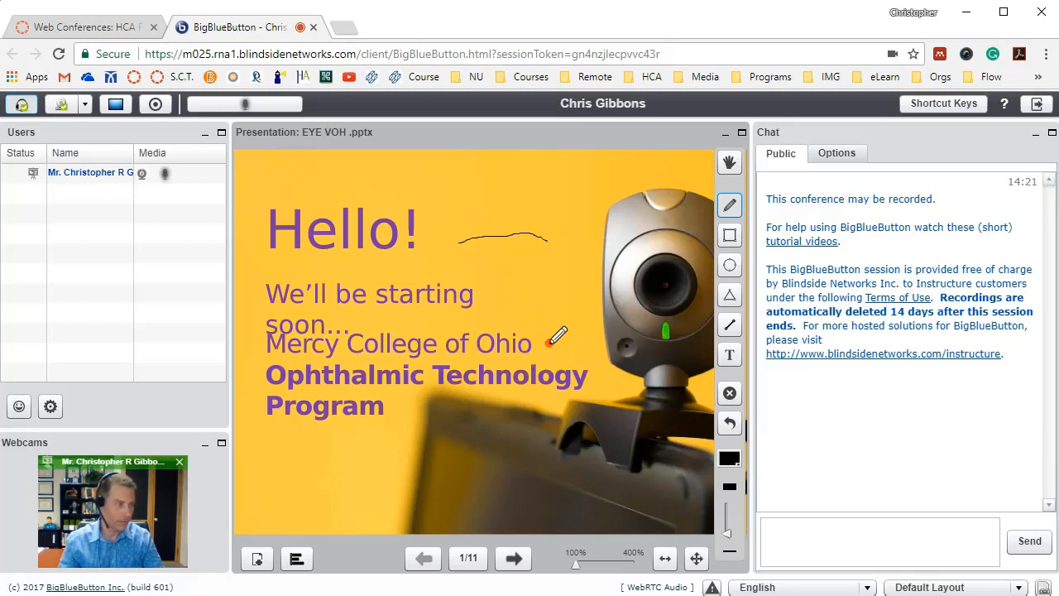
{"action": "left_click", "coordinate": [730, 265]}
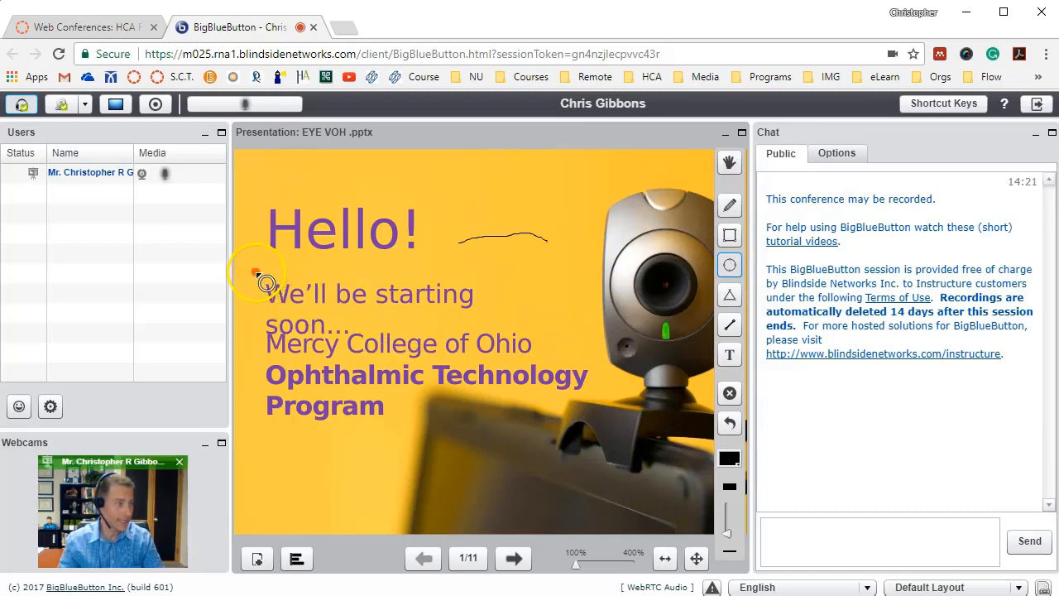
{"action": "mouse_move", "coordinate": [257, 274]}
{"action": "left_mouse_down"}
{"action": "mouse_move", "coordinate": [541, 339]}
{"action": "mouse_move", "coordinate": [511, 315]}
{"action": "left_mouse_up"}
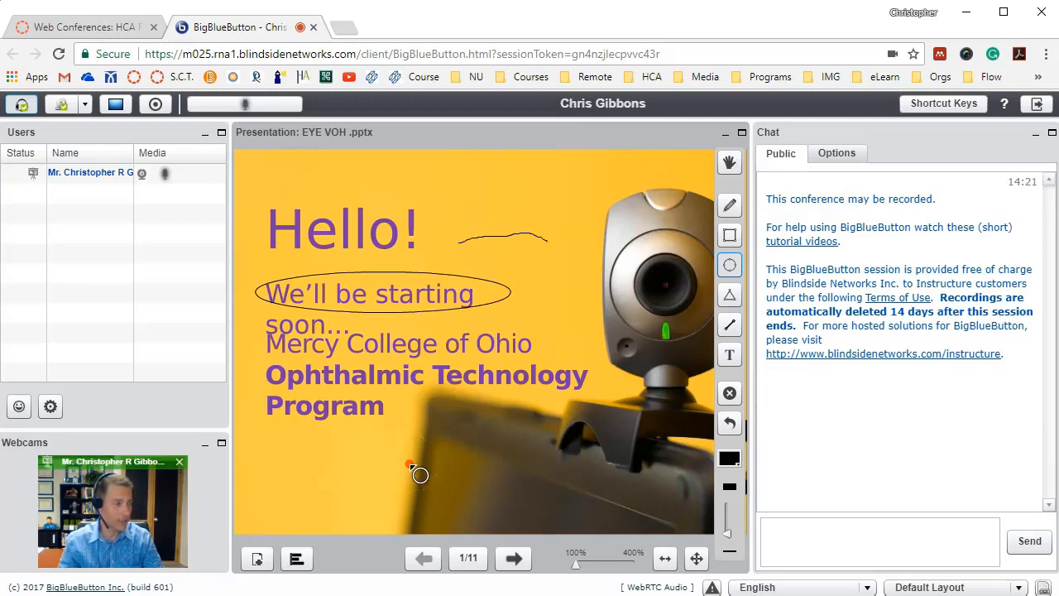
{"action": "left_click_drag", "start_coordinate": [559, 232], "coordinate": [559, 232]}
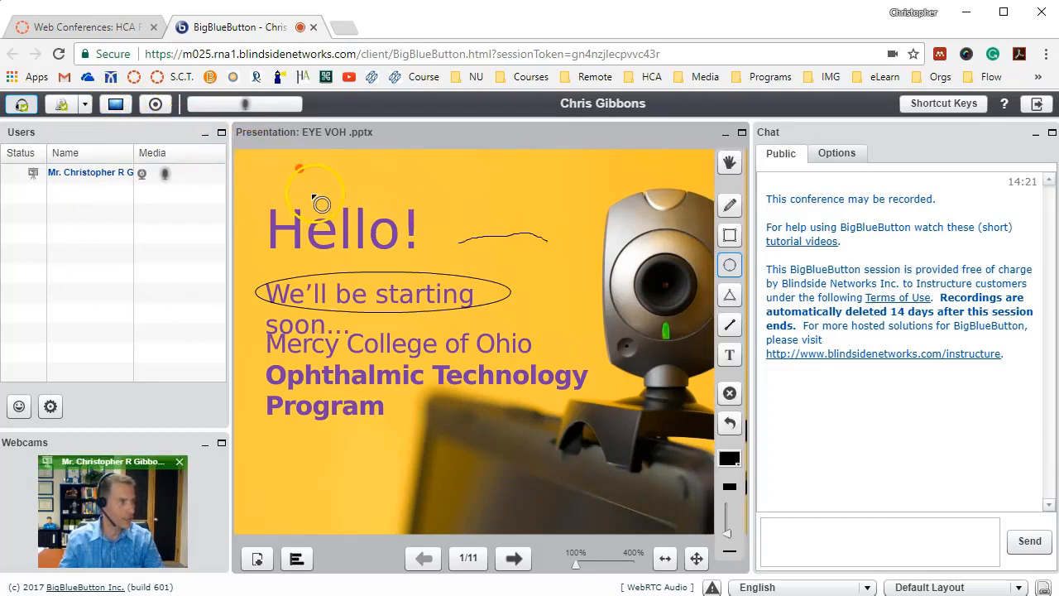
Start recording the conference session and confirm the recording request
{"action": "left_click", "coordinate": [156, 106]}
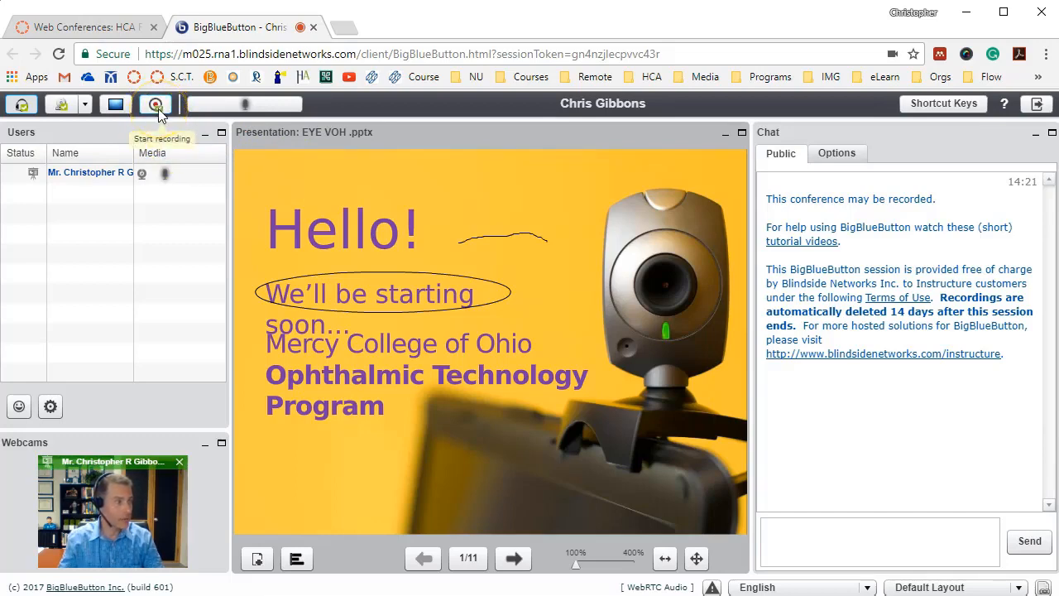
{"action": "left_click", "coordinate": [155, 106]}
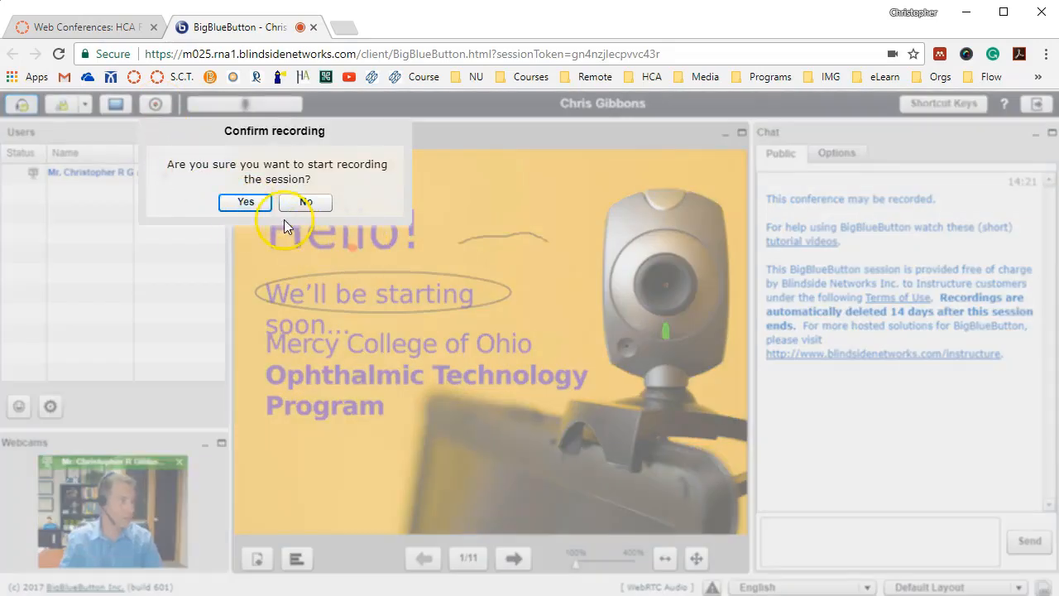
{"action": "left_click", "coordinate": [254, 206]}
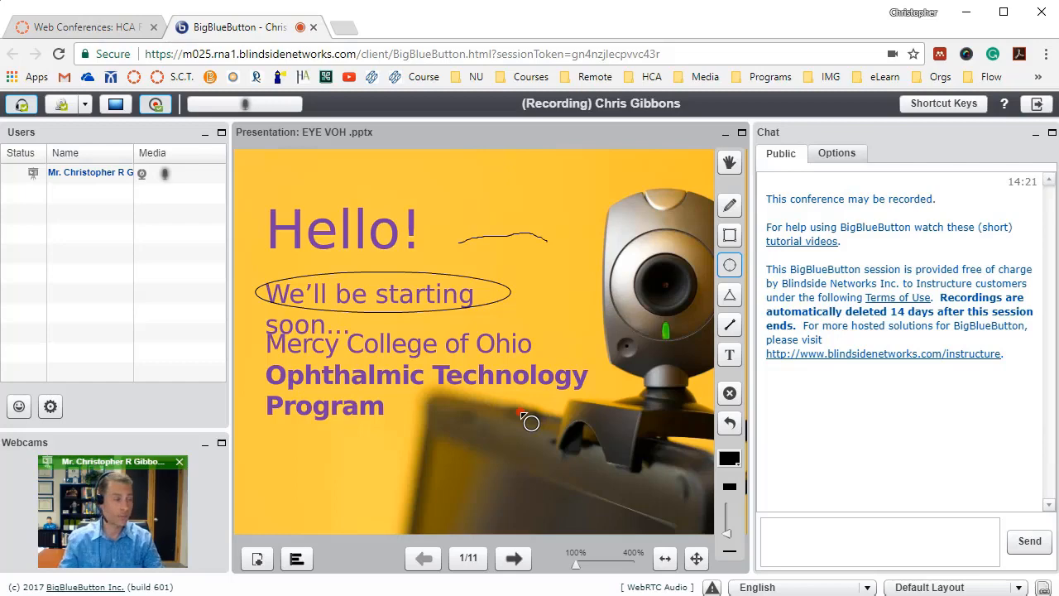
Advance the presentation to slide 3, and stop recording the session with confirmation
{"action": "left_click", "coordinate": [514, 559]}
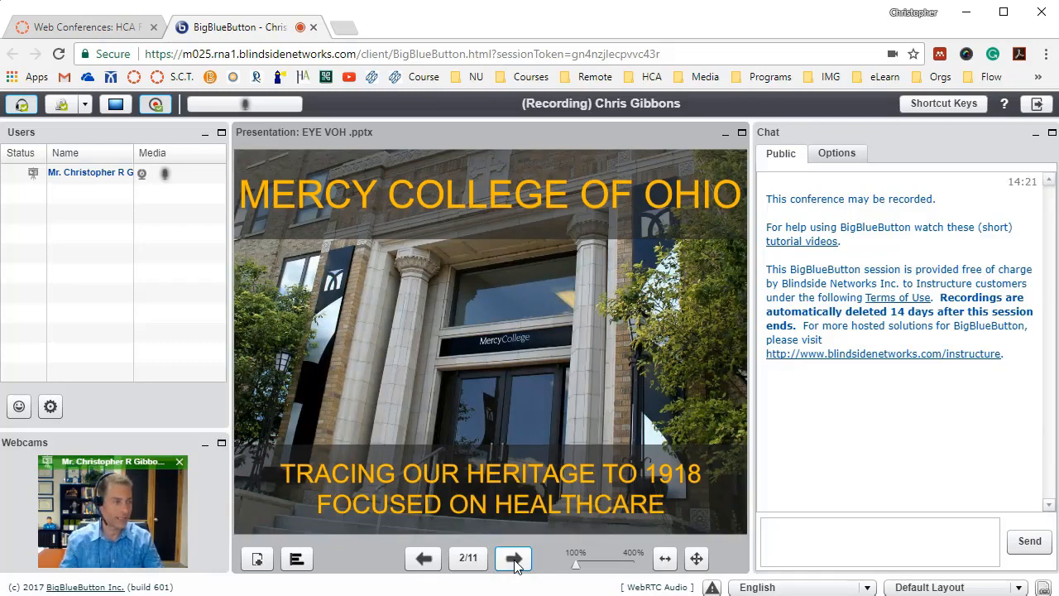
{"action": "left_click", "coordinate": [514, 560]}
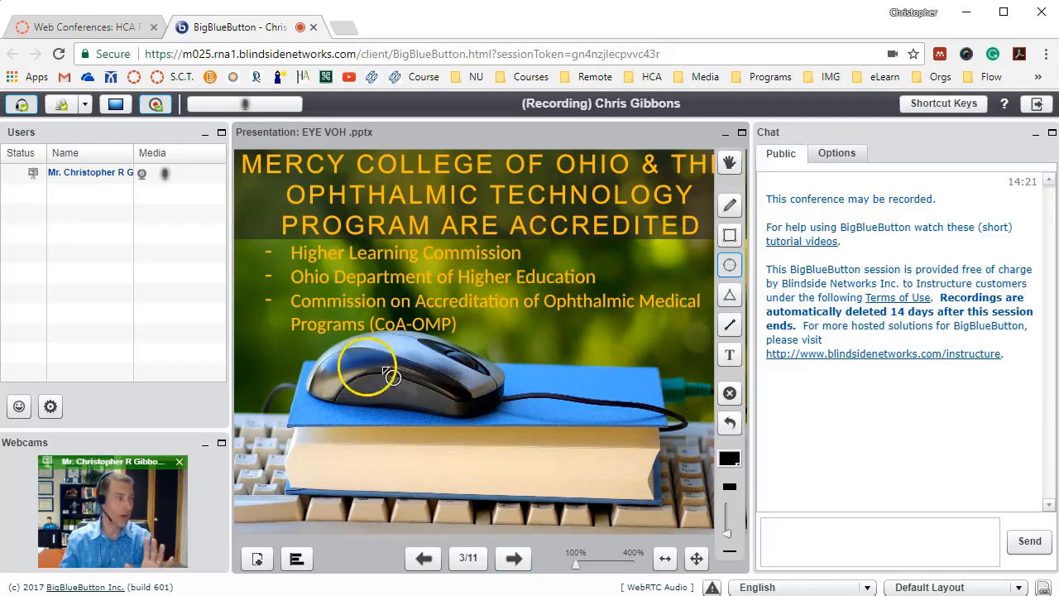
{"action": "left_click", "coordinate": [157, 105]}
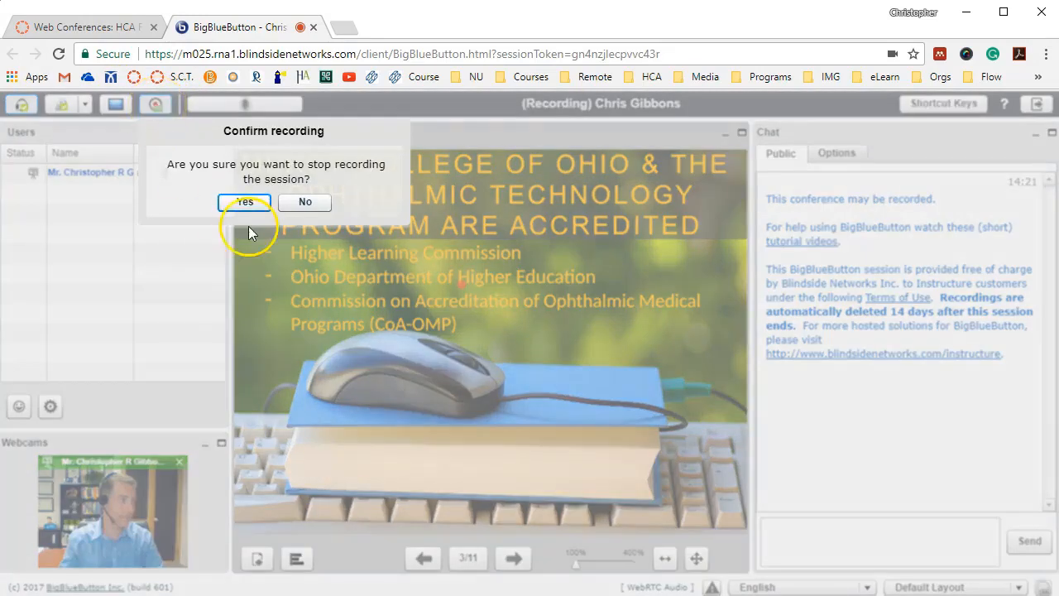
{"action": "left_click", "coordinate": [249, 202]}
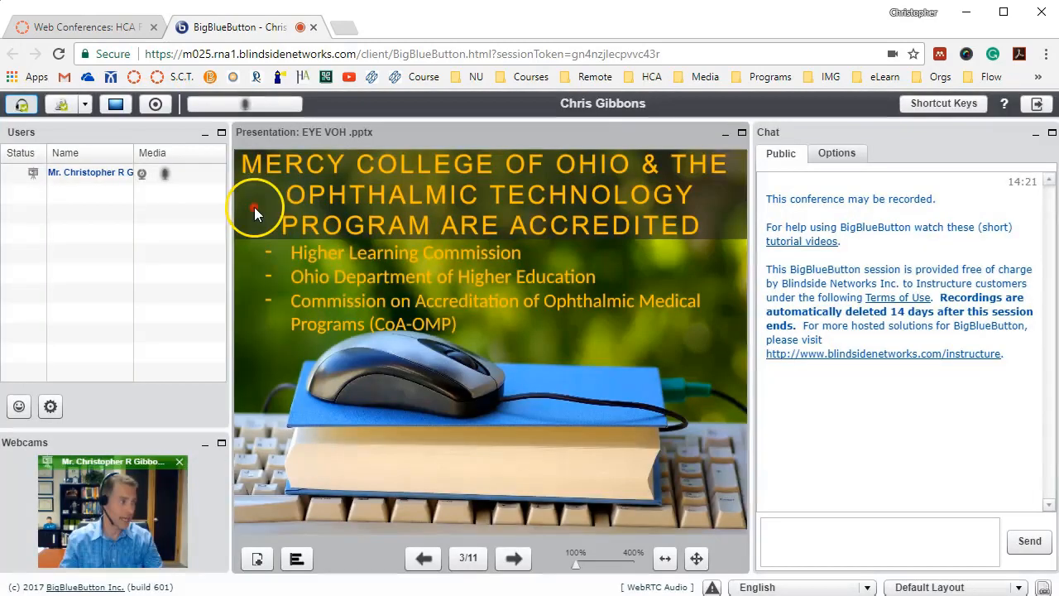
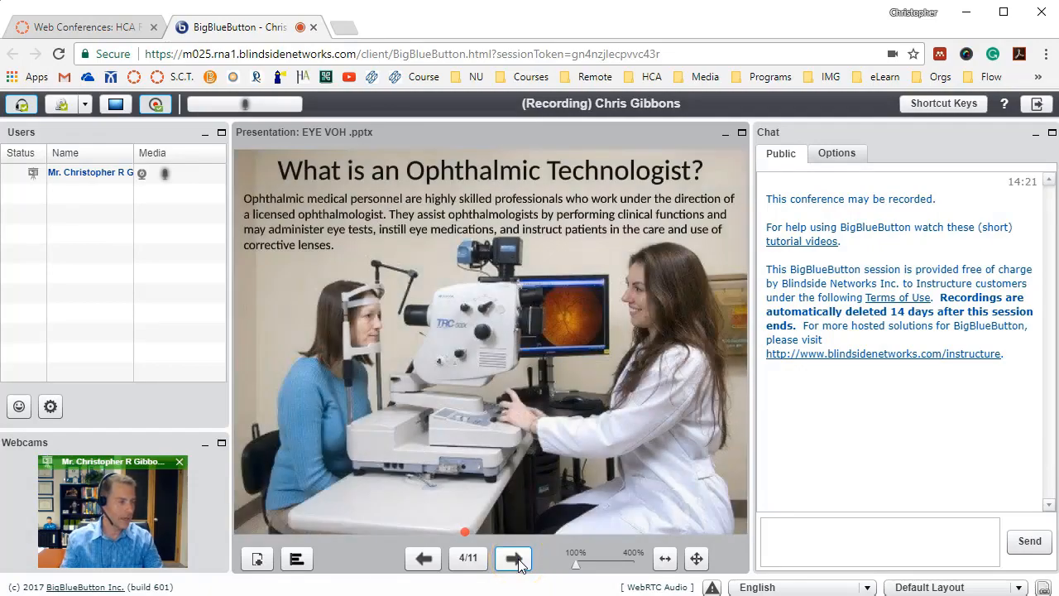
Advance the presentation to slide 11, "The Next Steps", and draw an ellipse around each of the two orange shoes
{"action": "left_click", "coordinate": [515, 559]}
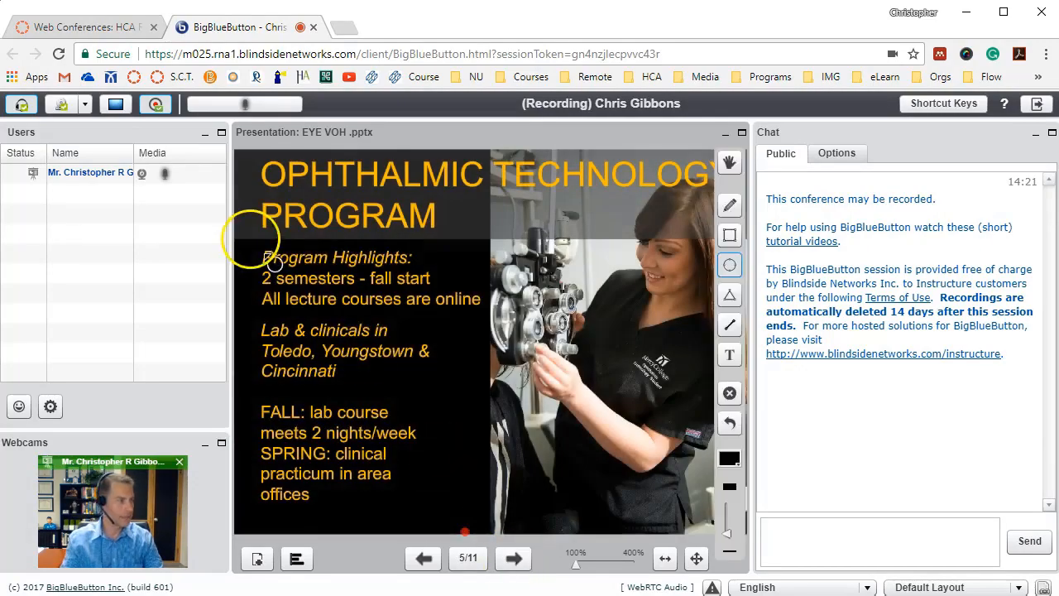
{"action": "left_click", "coordinate": [513, 560]}
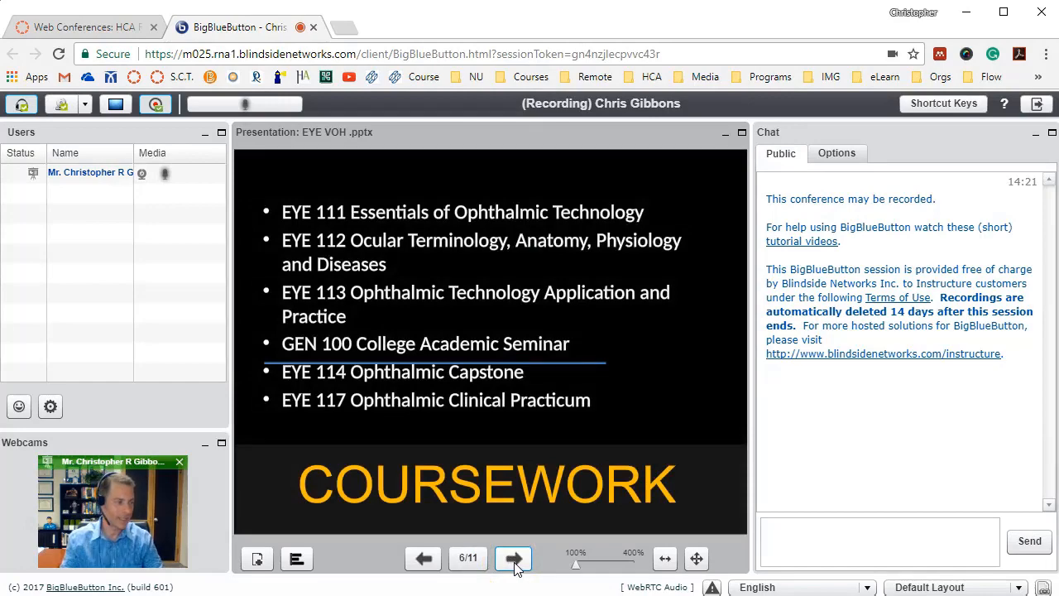
{"action": "left_click", "coordinate": [513, 559]}
{"action": "left_click", "coordinate": [514, 559]}
{"action": "left_click", "coordinate": [514, 559]}
{"action": "left_click", "coordinate": [513, 561]}
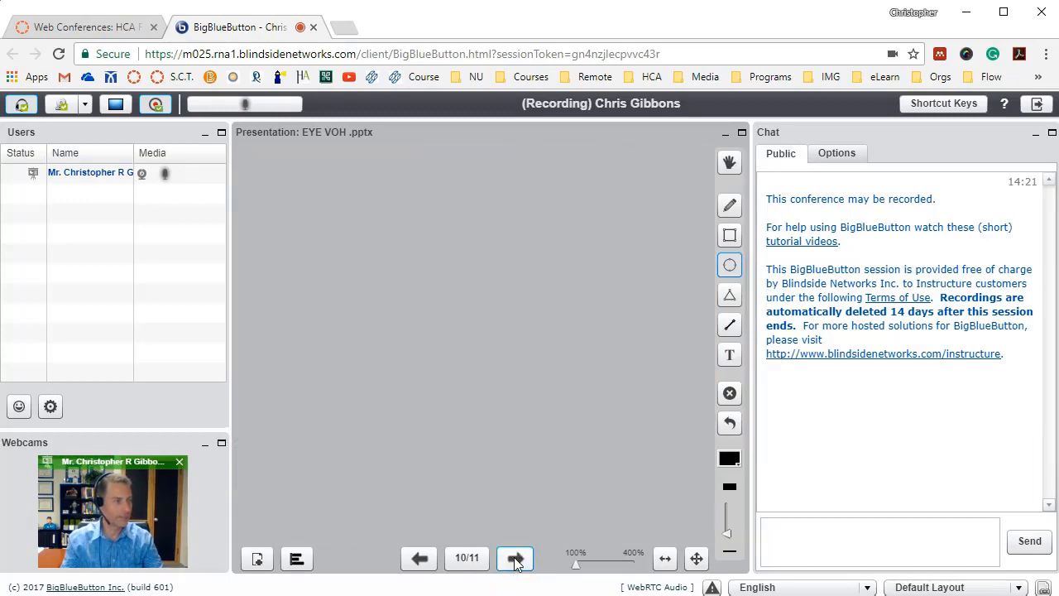
{"action": "left_click", "coordinate": [514, 560]}
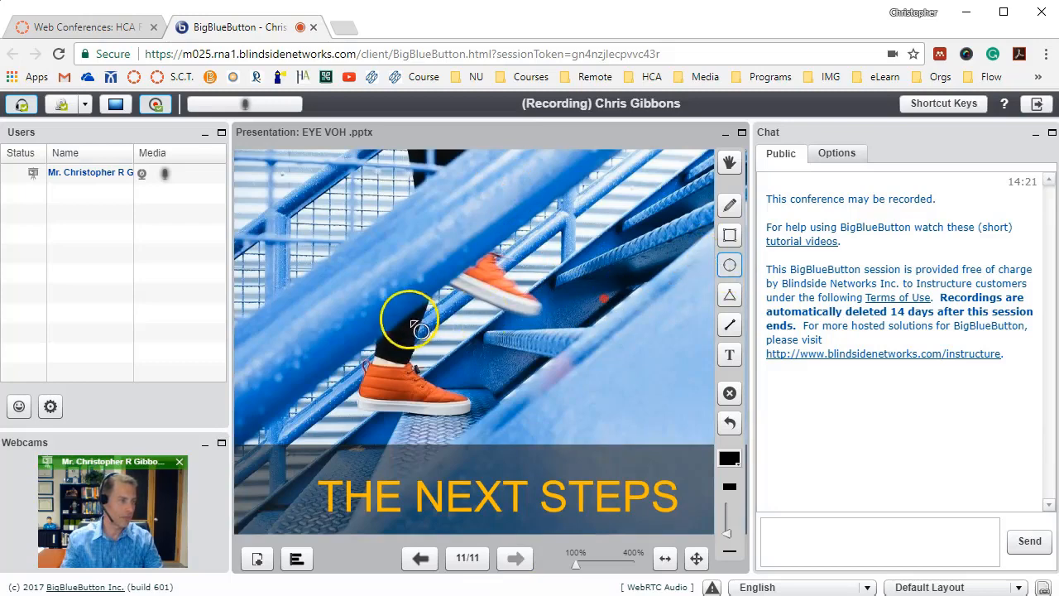
{"action": "mouse_move", "coordinate": [423, 219]}
{"action": "left_mouse_down"}
{"action": "mouse_move", "coordinate": [512, 256]}
{"action": "mouse_move", "coordinate": [560, 331]}
{"action": "left_mouse_up"}
{"action": "left_click_drag", "start_coordinate": [306, 323], "coordinate": [490, 443]}
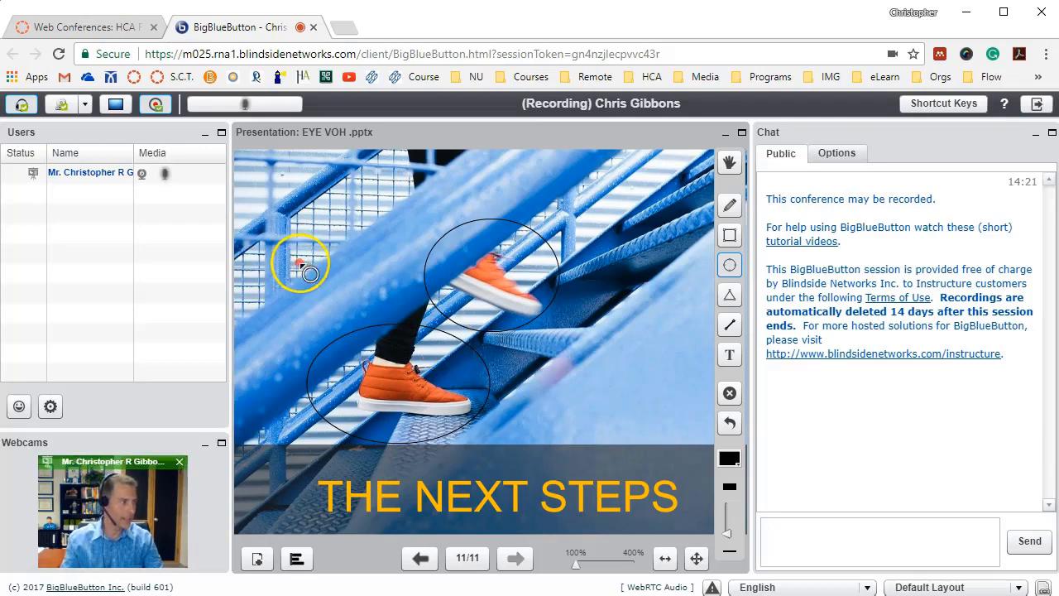
Stop recording the session and log out of the conference, confirming both requests
{"action": "left_click", "coordinate": [154, 104]}
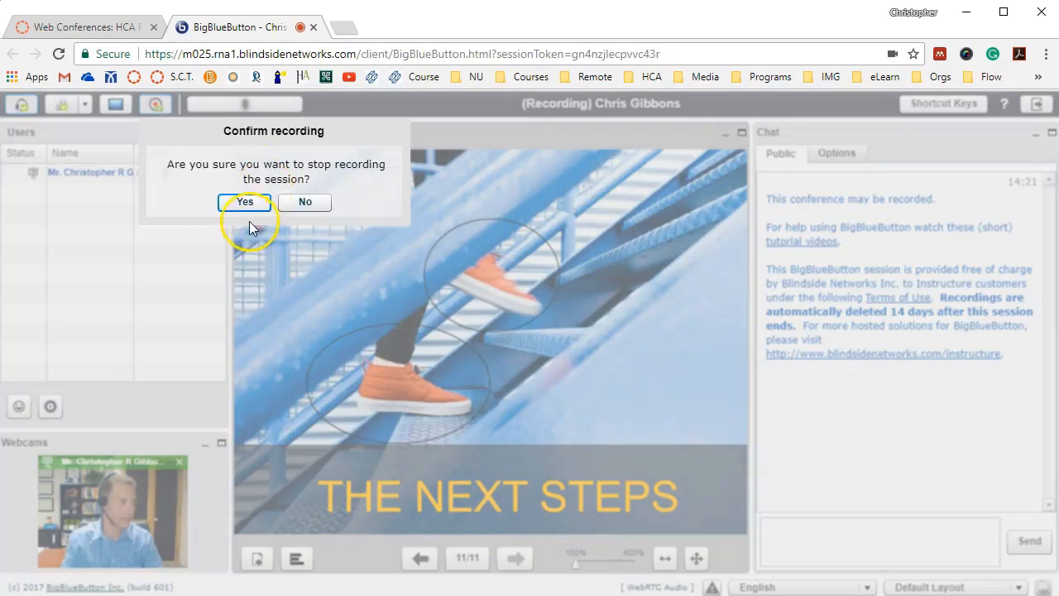
{"action": "left_click", "coordinate": [245, 205]}
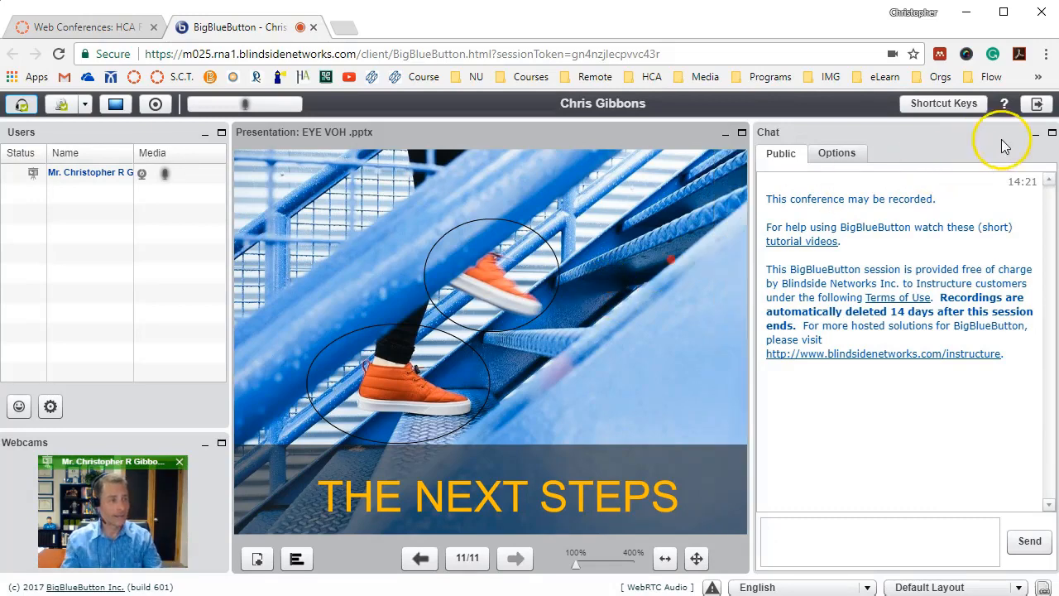
{"action": "left_click", "coordinate": [1040, 107]}
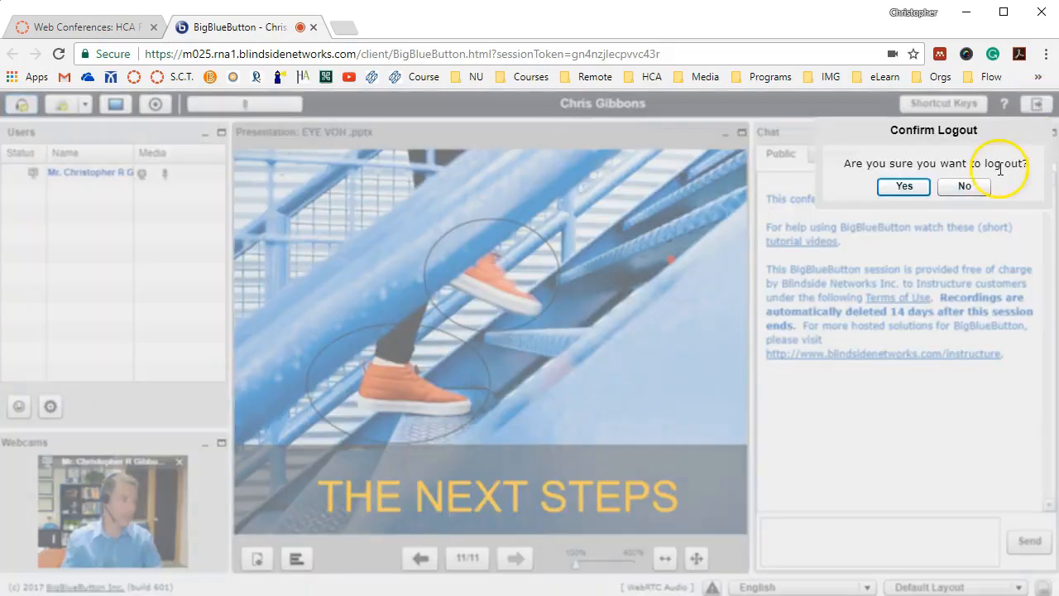
{"action": "left_click", "coordinate": [911, 192]}
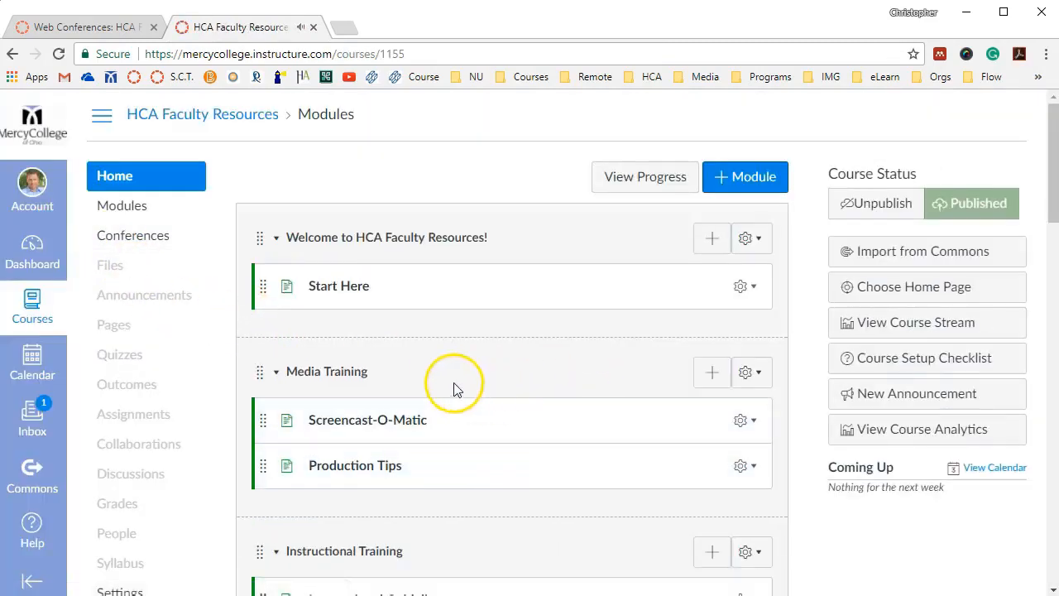
Go to the course's Conferences page and end the in-progress "Project 1" conference, confirming the request
{"action": "left_click", "coordinate": [163, 235]}
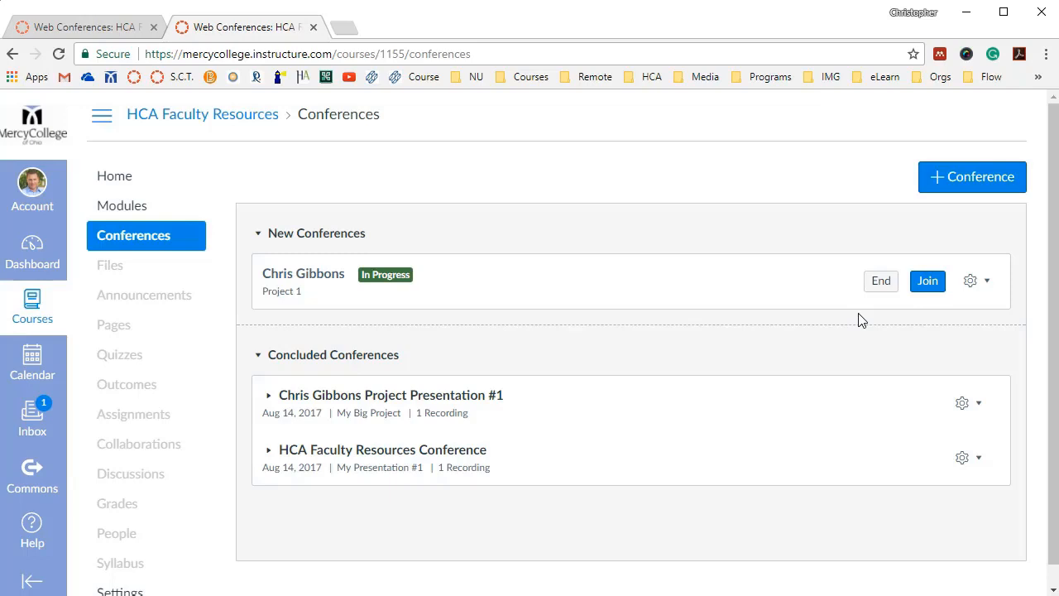
{"action": "left_click", "coordinate": [885, 290]}
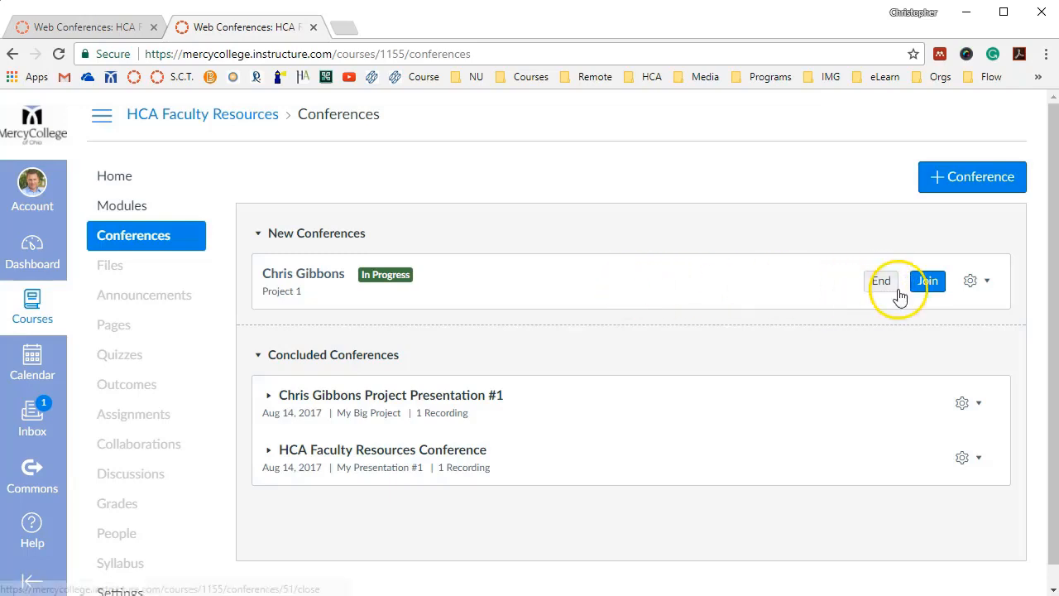
{"action": "left_click", "coordinate": [880, 286]}
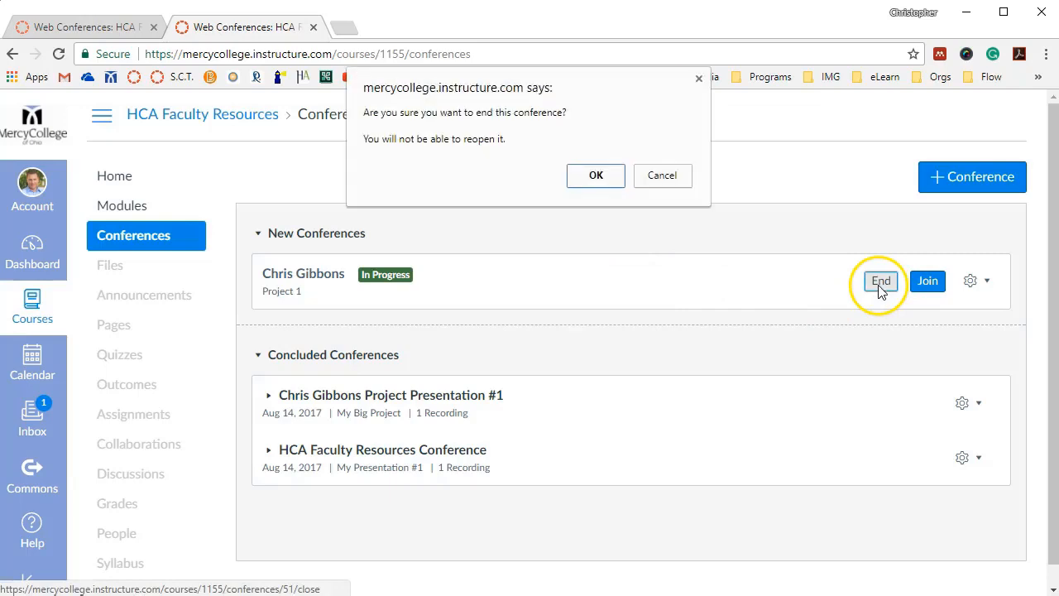
{"action": "left_click", "coordinate": [603, 181]}
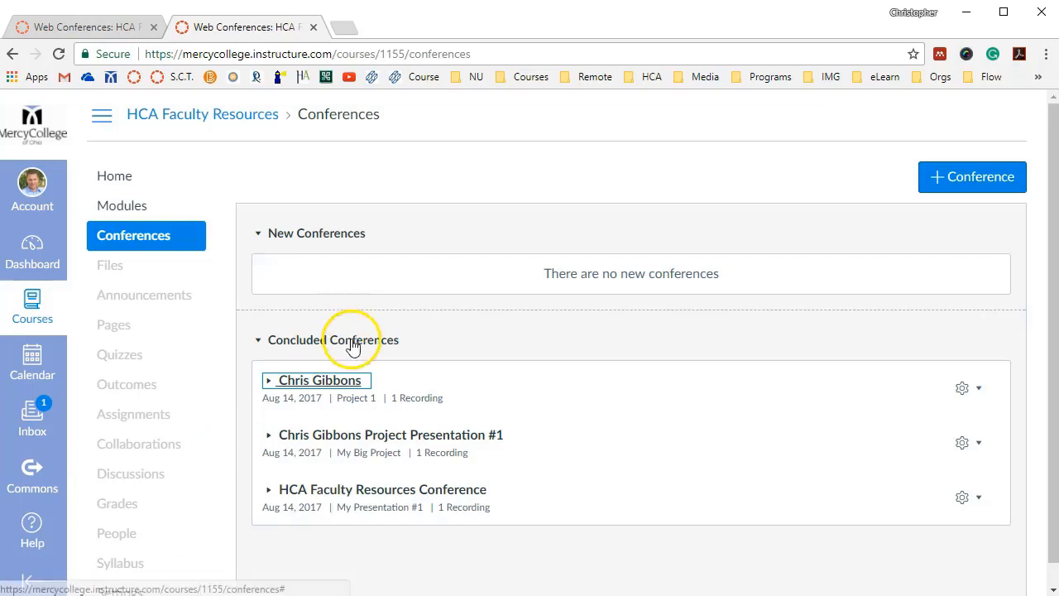
Expand the concluded "Project 1" conference, open its recording for viewing, and start the playback
{"action": "left_click", "coordinate": [465, 408]}
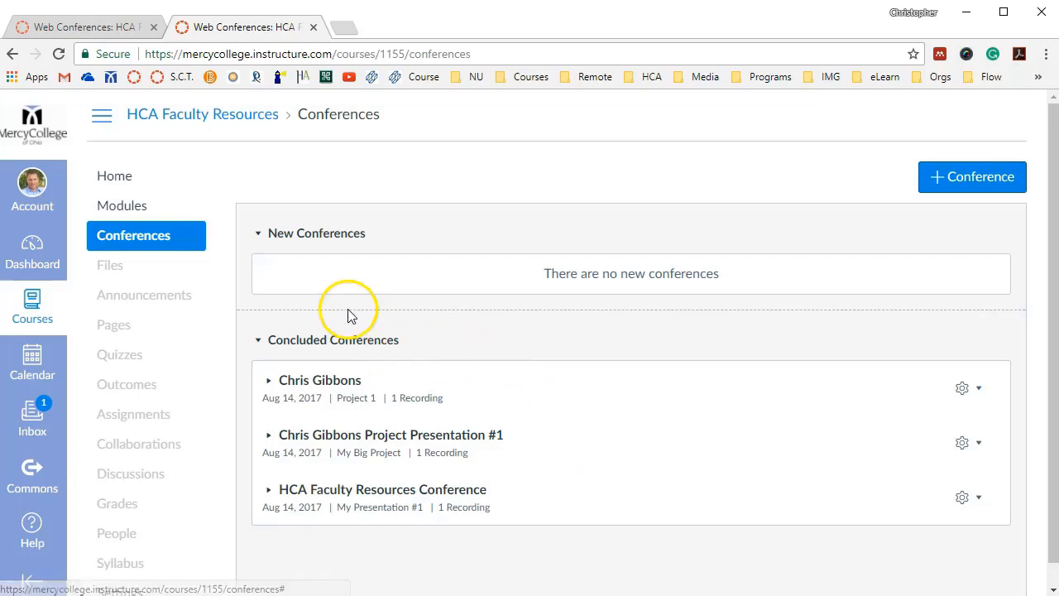
{"action": "left_click", "coordinate": [350, 390]}
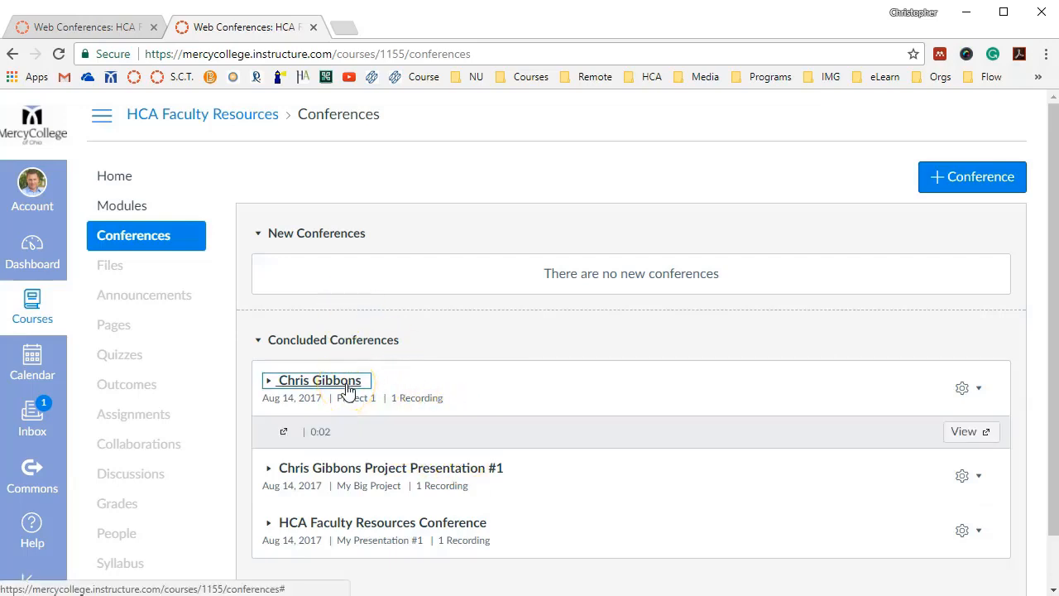
{"action": "left_click", "coordinate": [426, 437]}
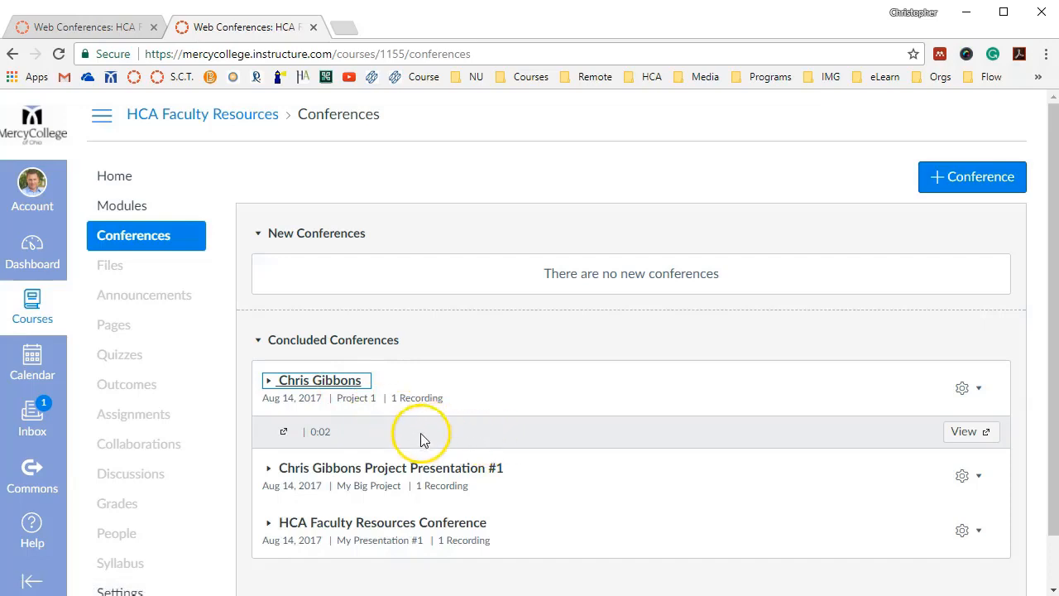
{"action": "left_click", "coordinate": [347, 391]}
{"action": "left_click", "coordinate": [348, 390]}
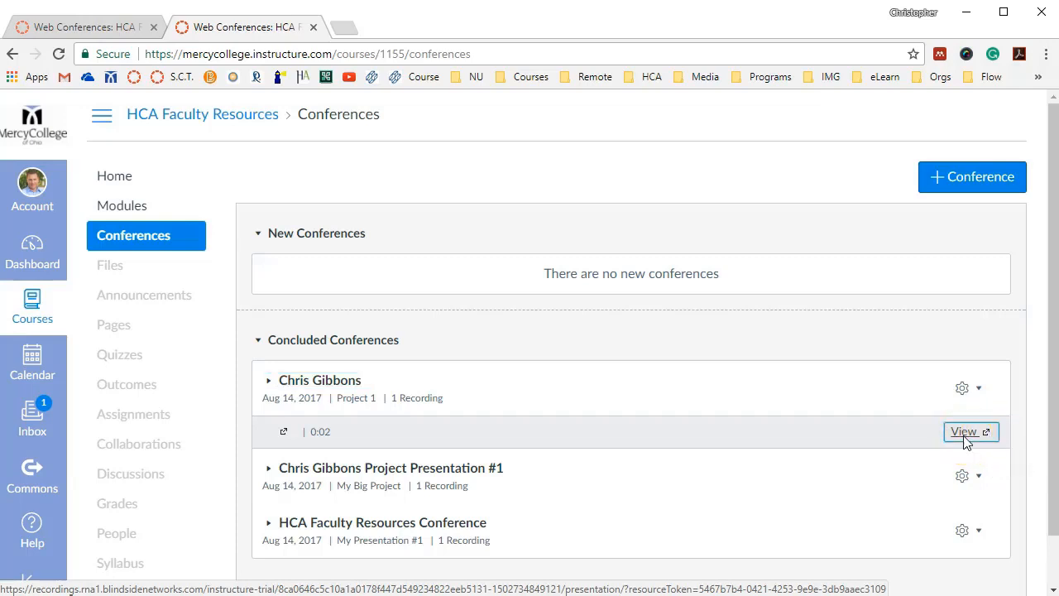
{"action": "left_click", "coordinate": [964, 433]}
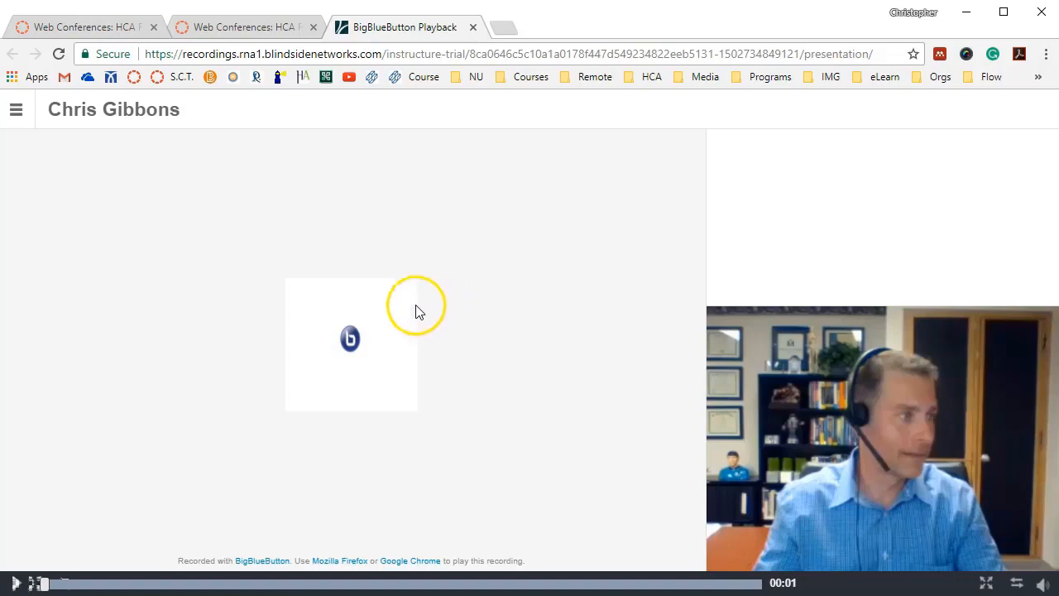
{"action": "left_click", "coordinate": [17, 584]}
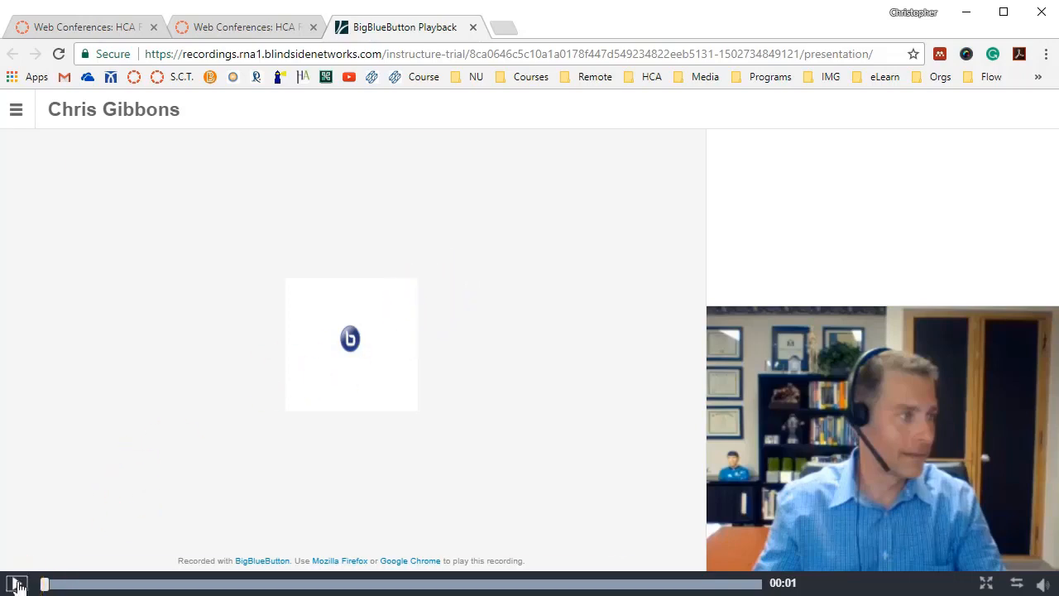